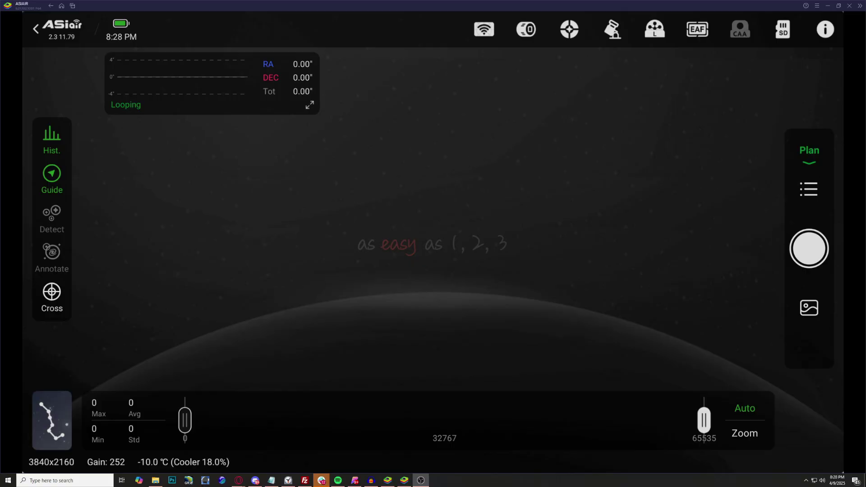
Review the monkey head plan: the NGC 2175 framing in SkyAtlas and the target's H, O and S light sequences.
click(811, 190)
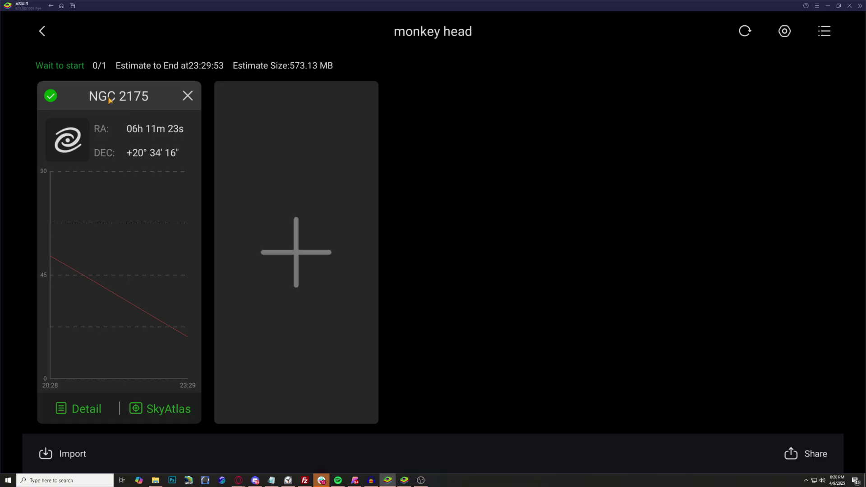
click(167, 411)
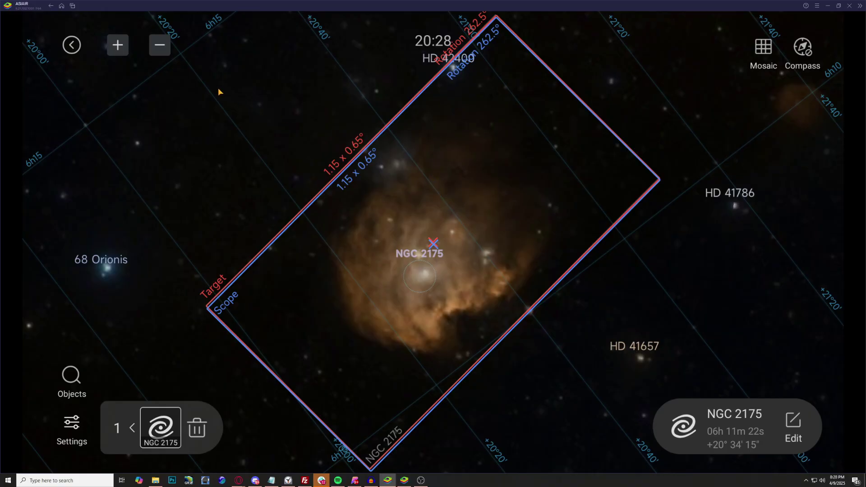
click(71, 45)
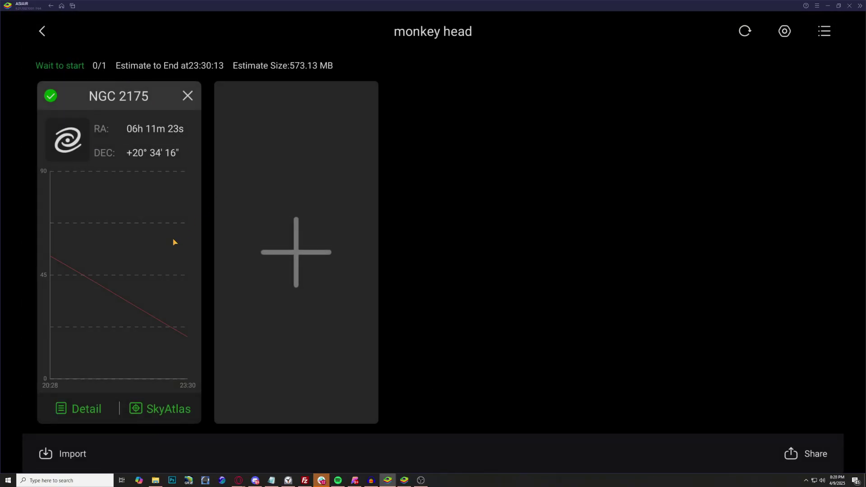
click(75, 412)
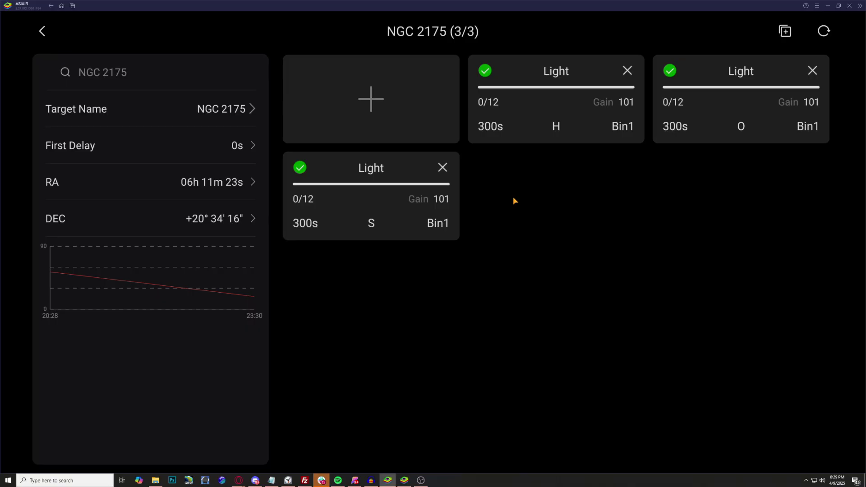
click(42, 36)
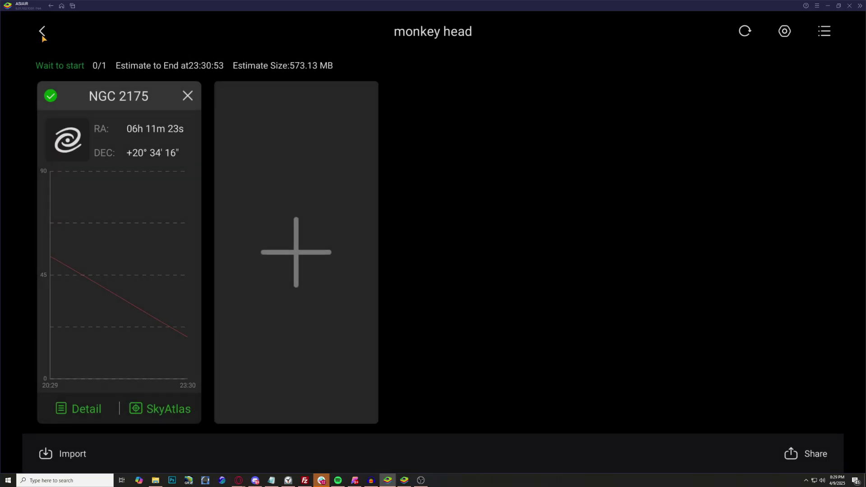
Start the monkey head imaging plan with auto guiding, auto meridian flip, cooler shutoff and return to home position enabled.
click(42, 31)
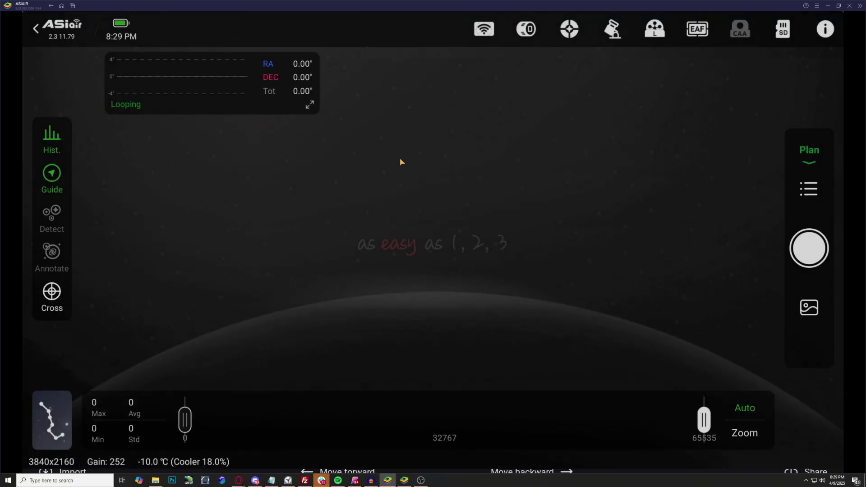
click(810, 251)
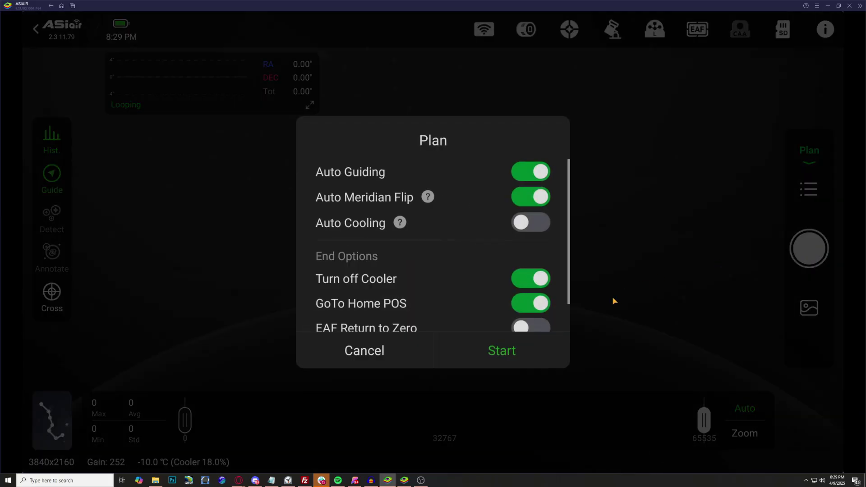
click(497, 350)
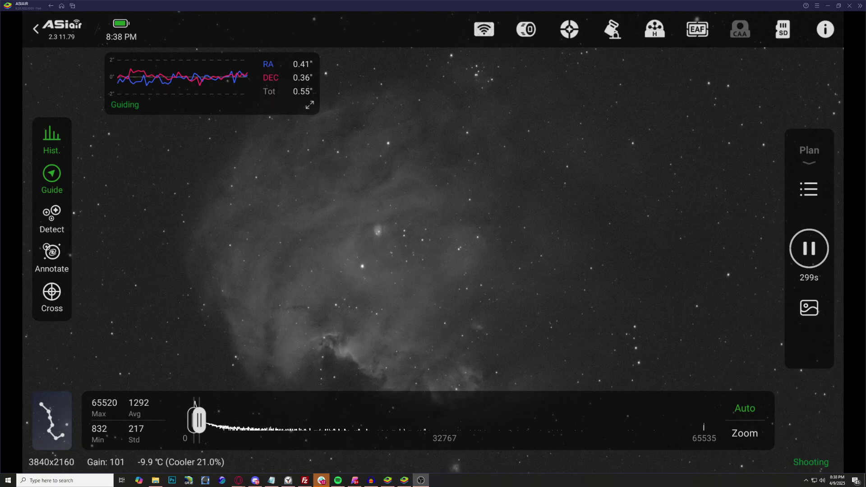
Examine the captured 300 s H-filter frame full screen, inspecting the nebula's bright ridge and dark bay up close.
click(386, 277)
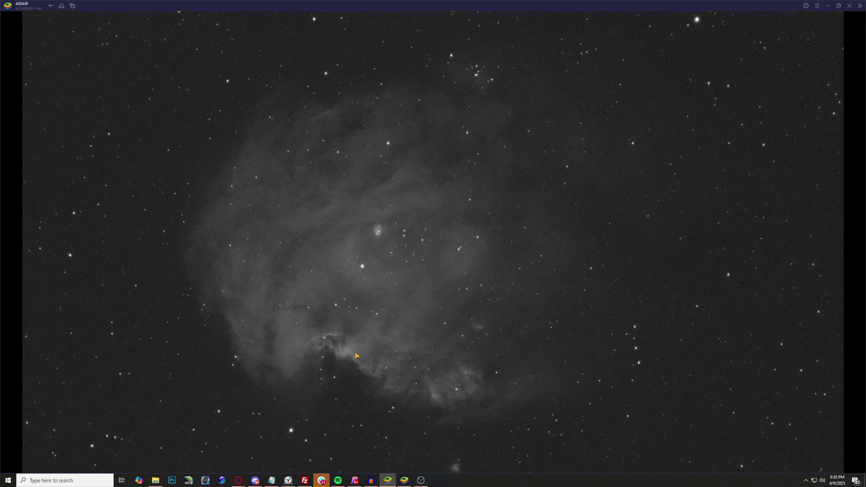
scroll(352, 352, up, 5)
drag(353, 347, 441, 279)
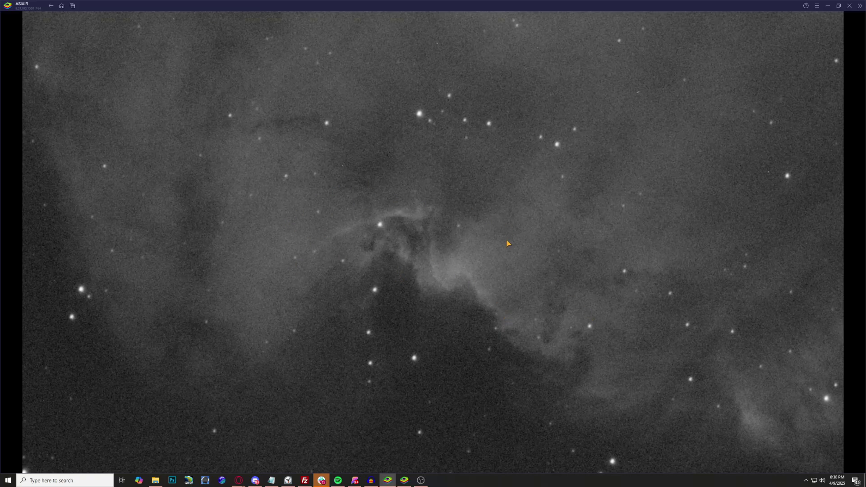
scroll(508, 232, down, 5)
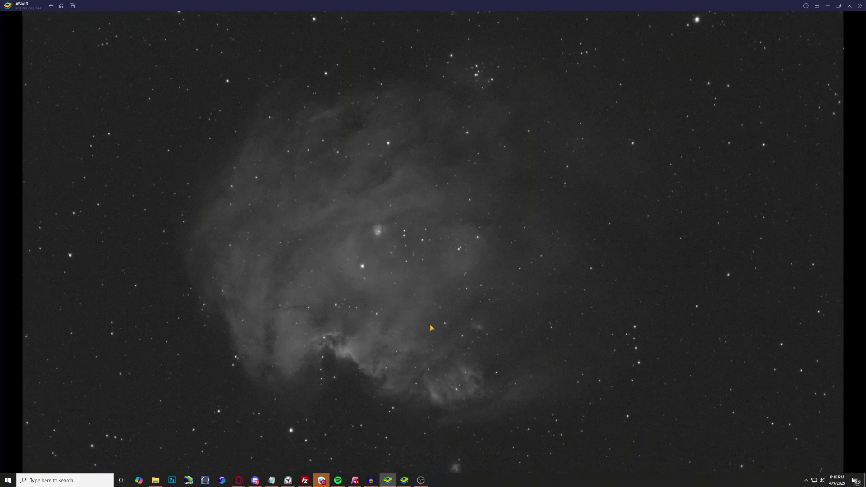
scroll(363, 364, up, 3)
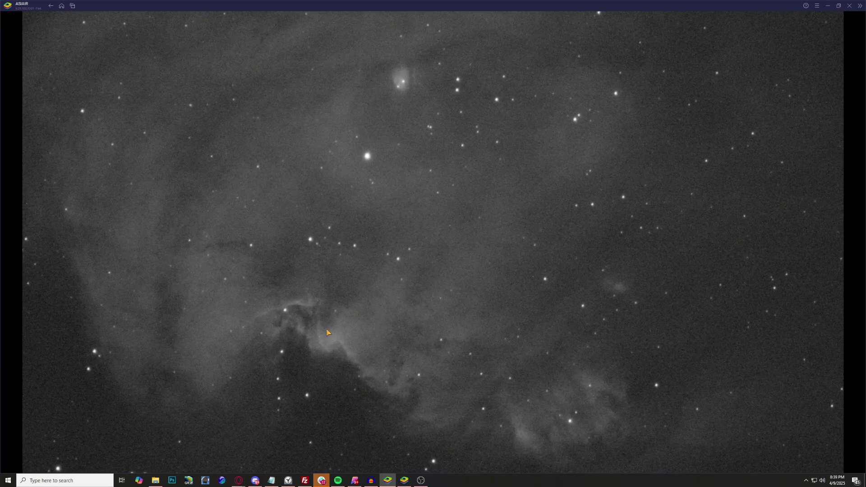
scroll(459, 262, down, 4)
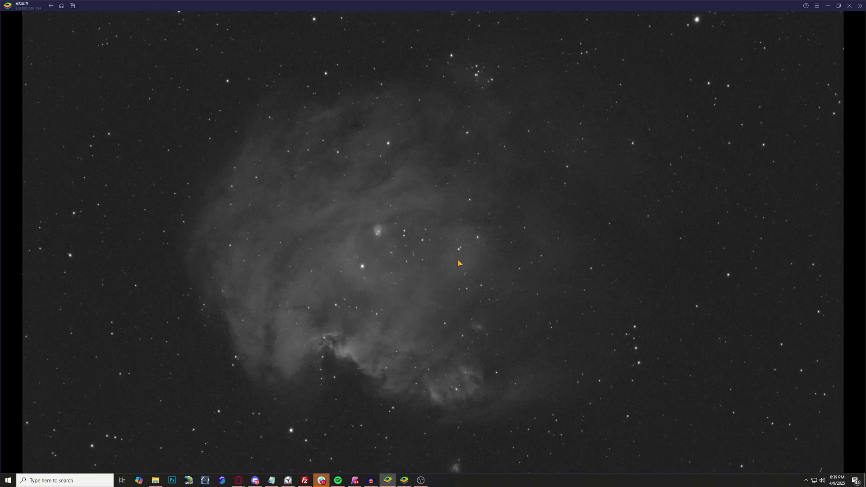
click(459, 262)
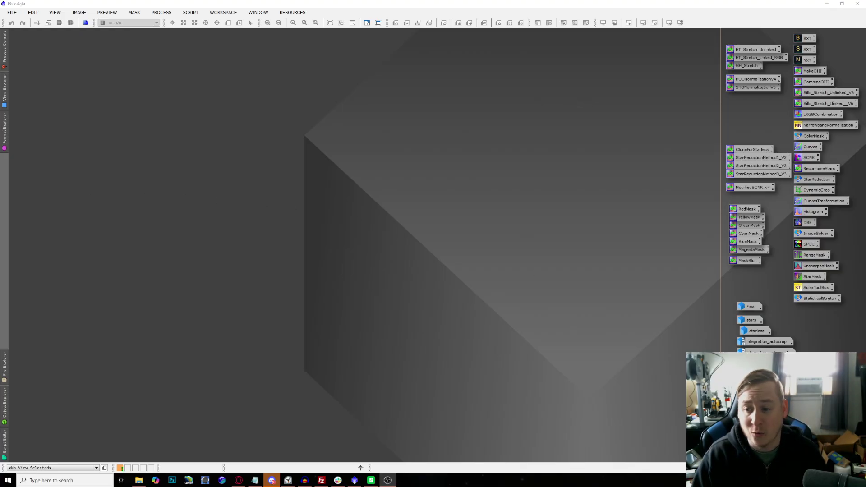
Switch to PixInsight, restore the H-filter master light, auto-stretch its display and inspect the nebula's bright ridge.
double_click(774, 344)
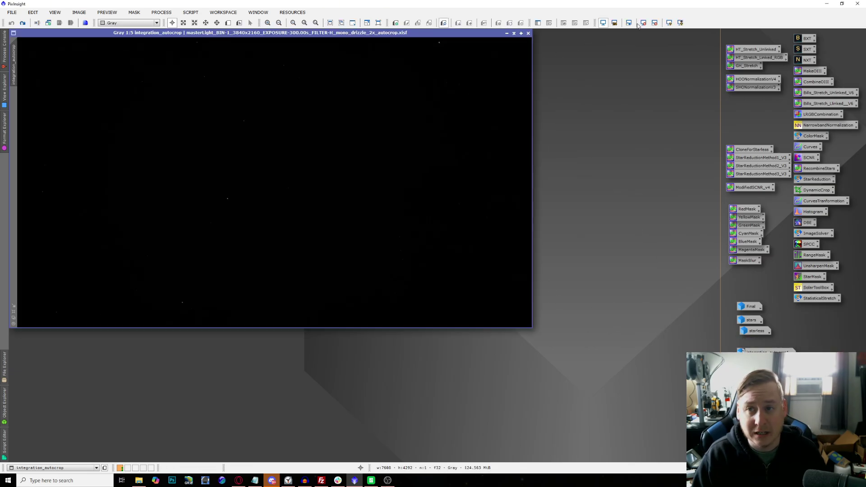
click(669, 24)
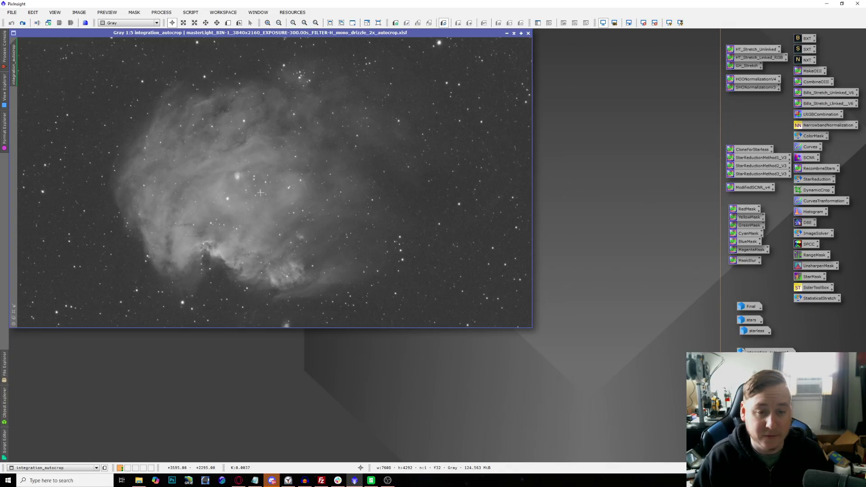
scroll(203, 245, up, 3)
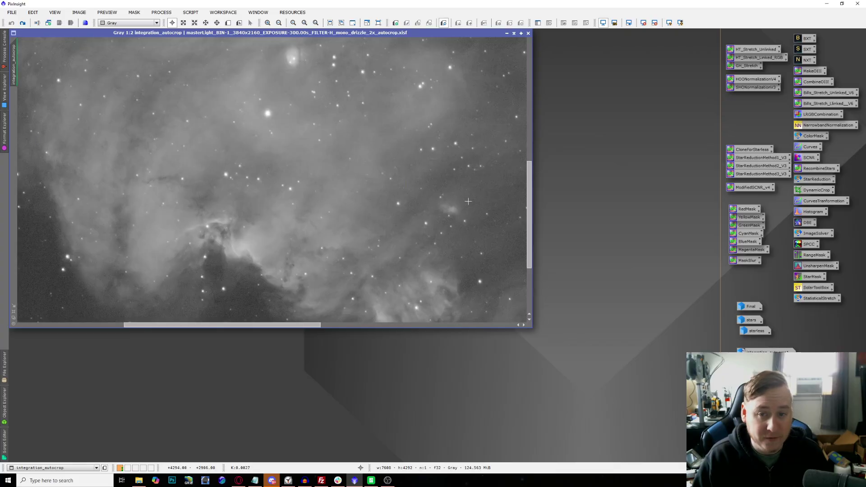
drag(530, 199, 530, 218)
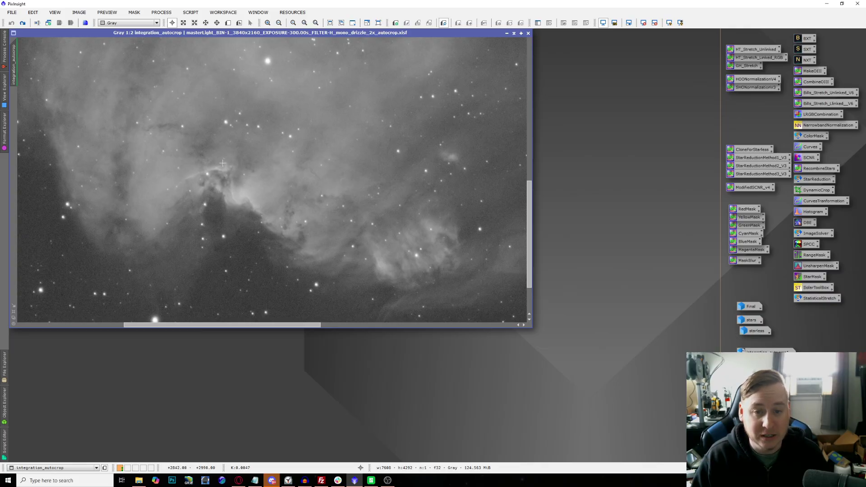
scroll(332, 197, down, 3)
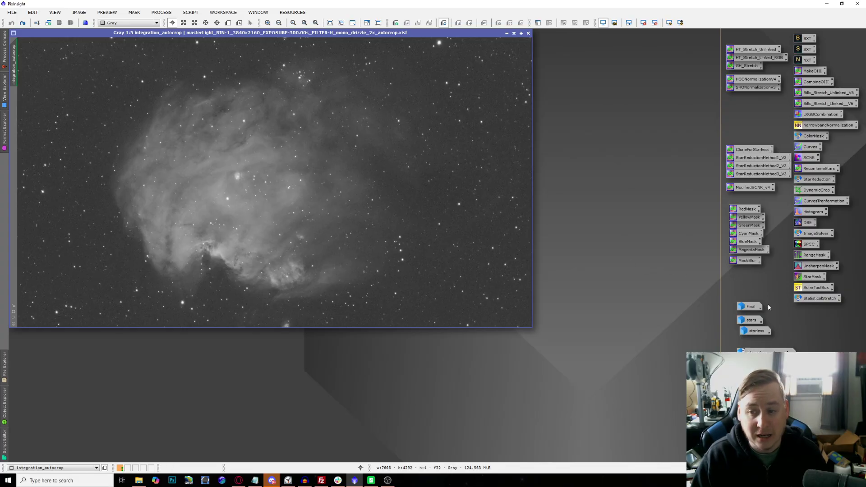
Restore the O-filter master light, auto-stretch its display and inspect the nebula's core and the background noise.
double_click(744, 351)
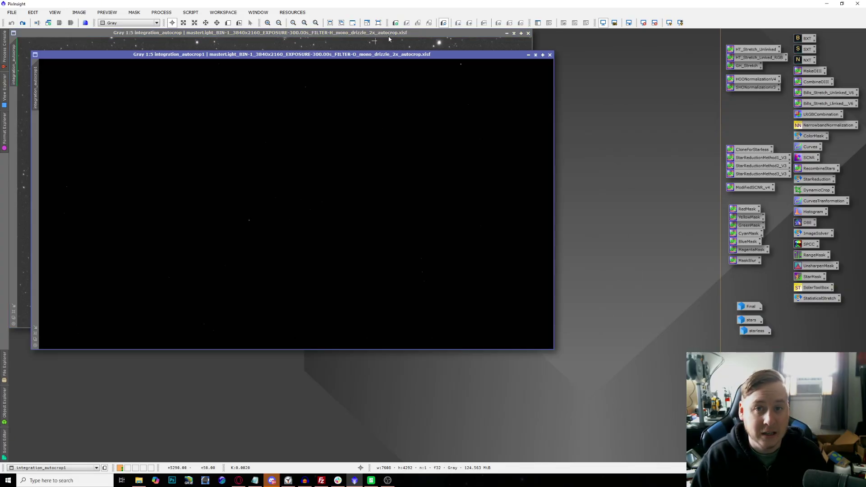
click(671, 22)
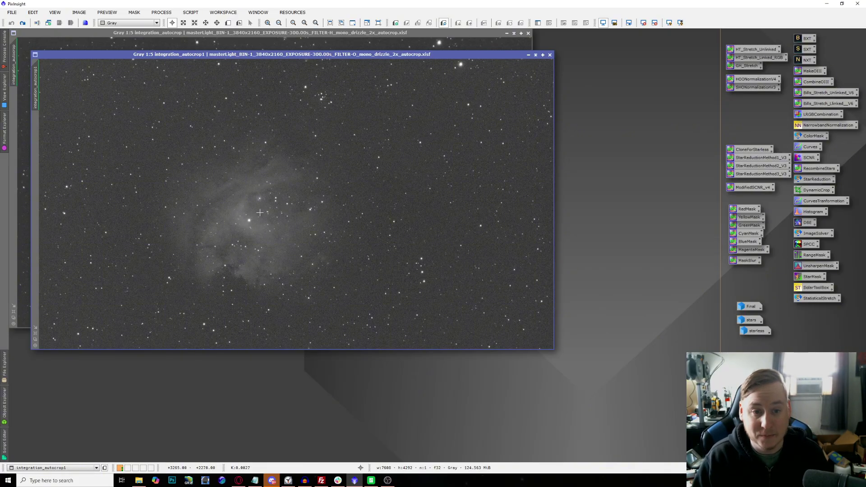
scroll(244, 222, up, 2)
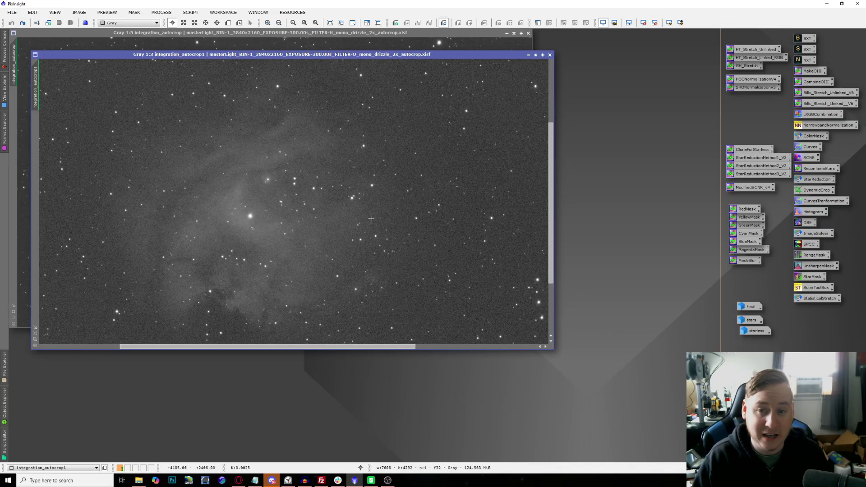
drag(550, 185, 551, 200)
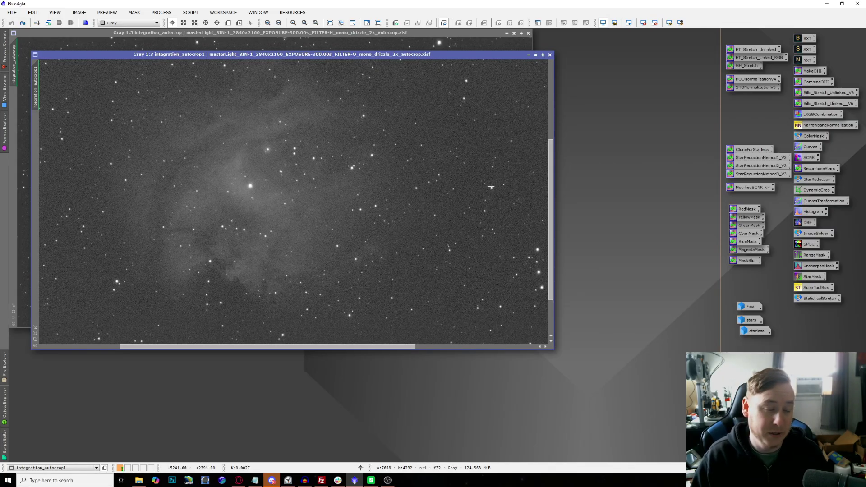
scroll(459, 188, up, 2)
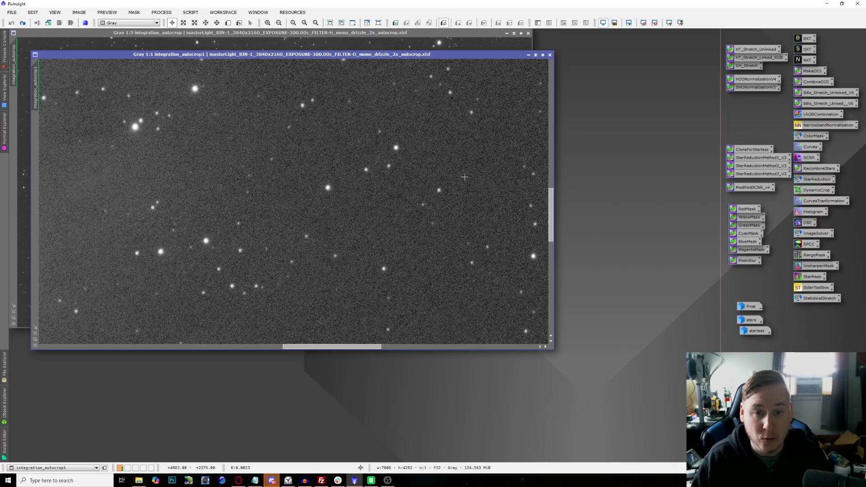
scroll(465, 178, down, 3)
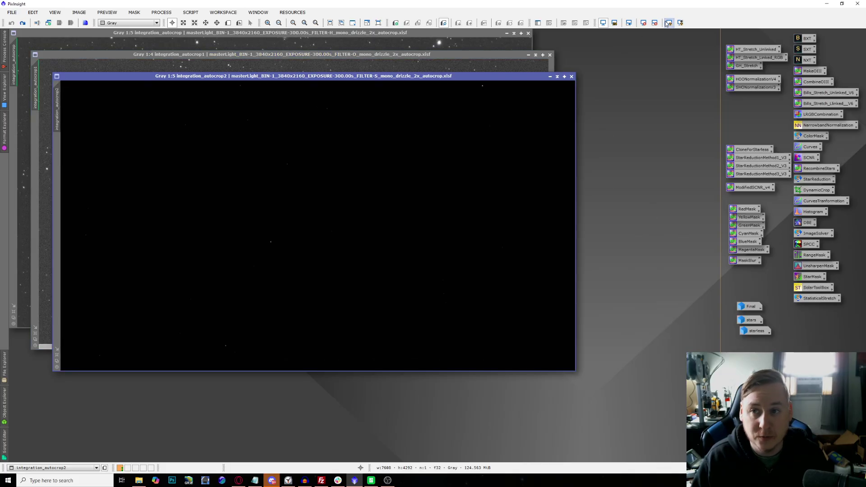
Auto-stretch the display of the S-filter master light and inspect the nebula's structure up close.
click(669, 23)
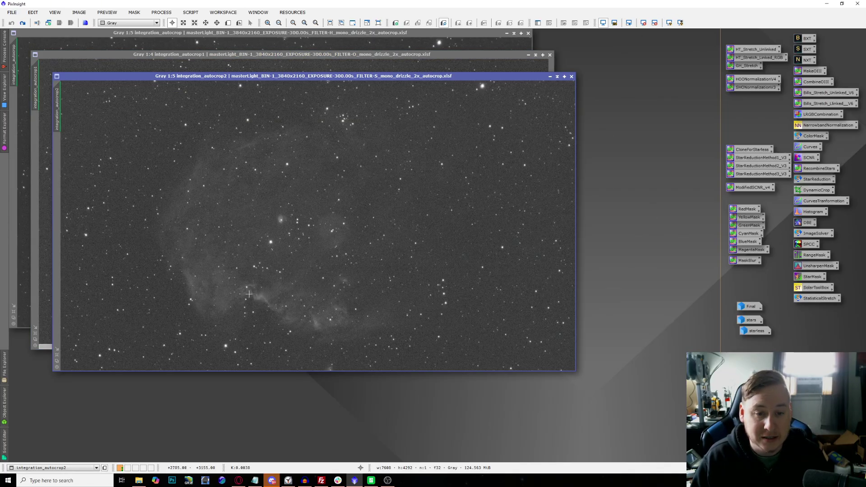
scroll(256, 294, up, 2)
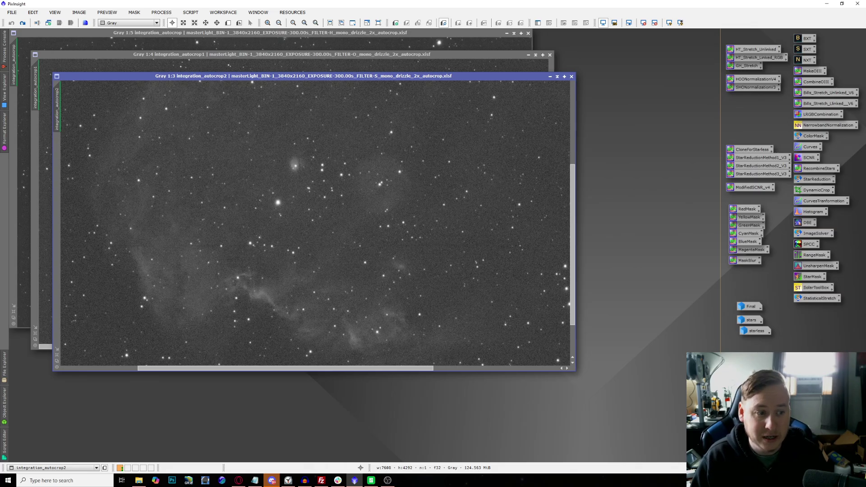
Redo the H-filter image's history from the Ha renaming through SpectrophotometricFluxCalibration and the stretch, and reset its screen stretch.
key(ctrl+Tab)
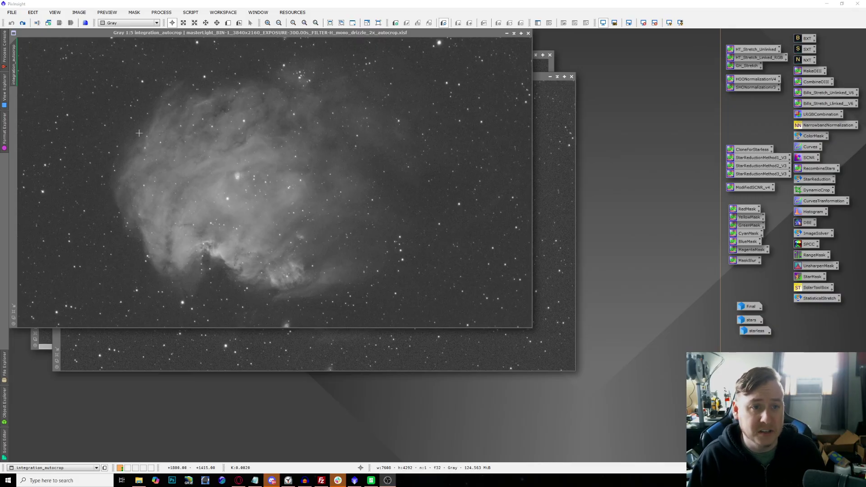
click(25, 25)
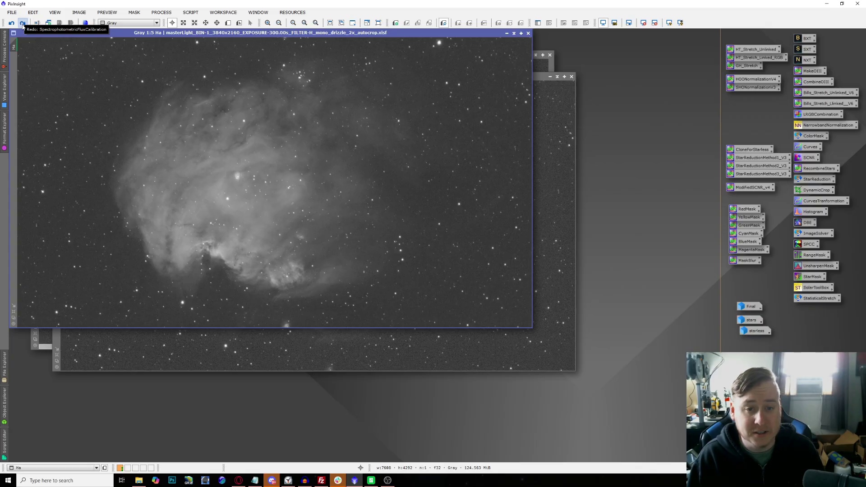
click(22, 23)
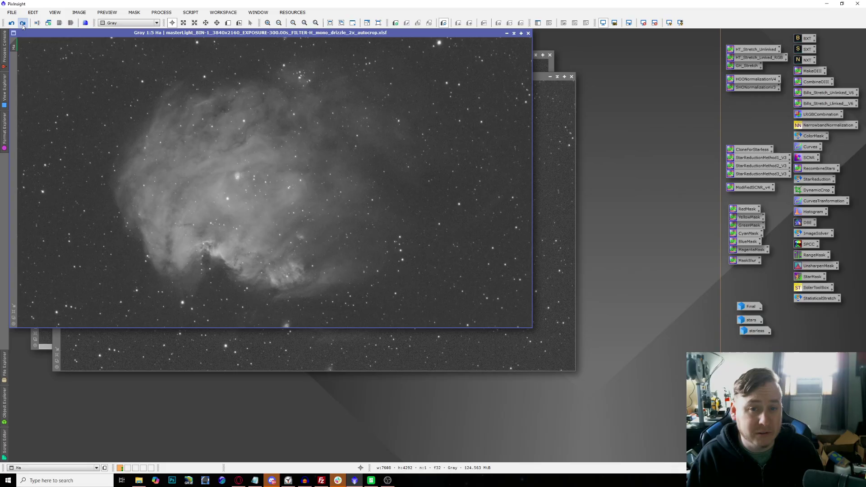
click(23, 25)
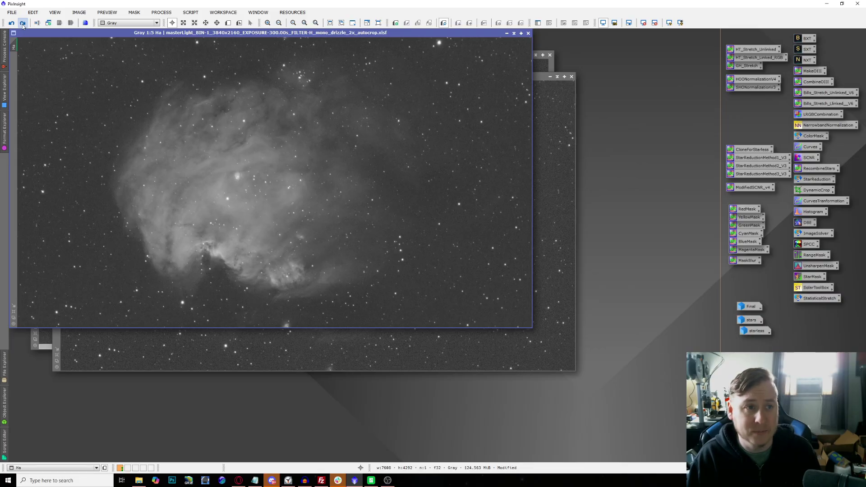
click(23, 25)
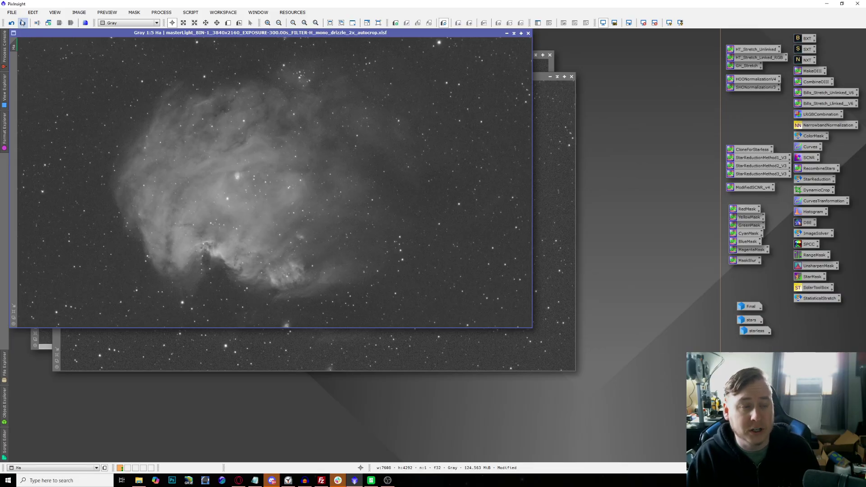
click(23, 25)
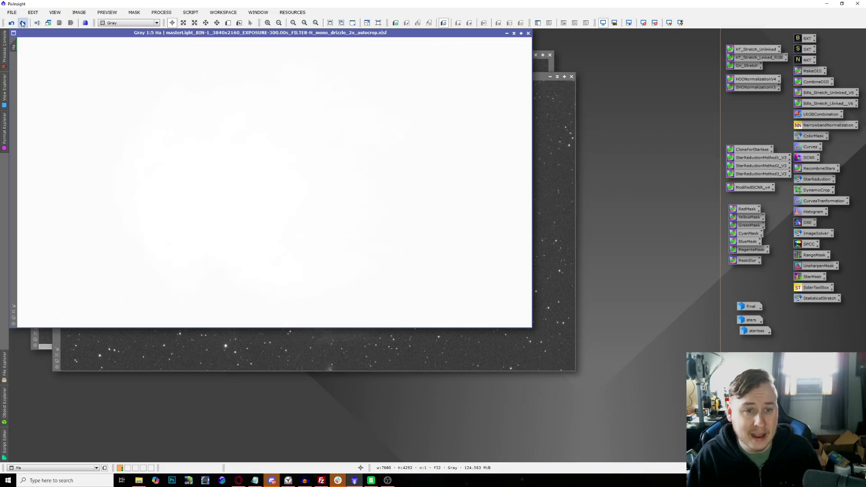
click(655, 23)
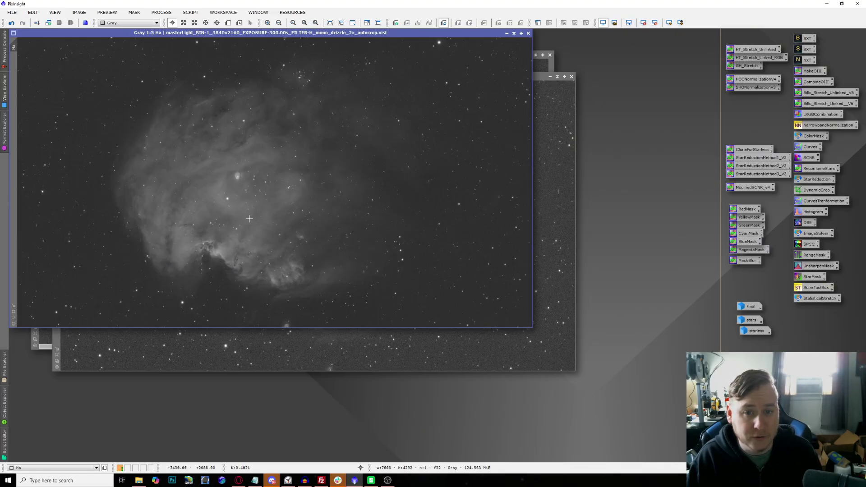
Redo the S-filter image's history from the Sii renaming through SpectrophotometricFluxCalibration, BlurXTerminator and the stretch.
key(ctrl+Tab)
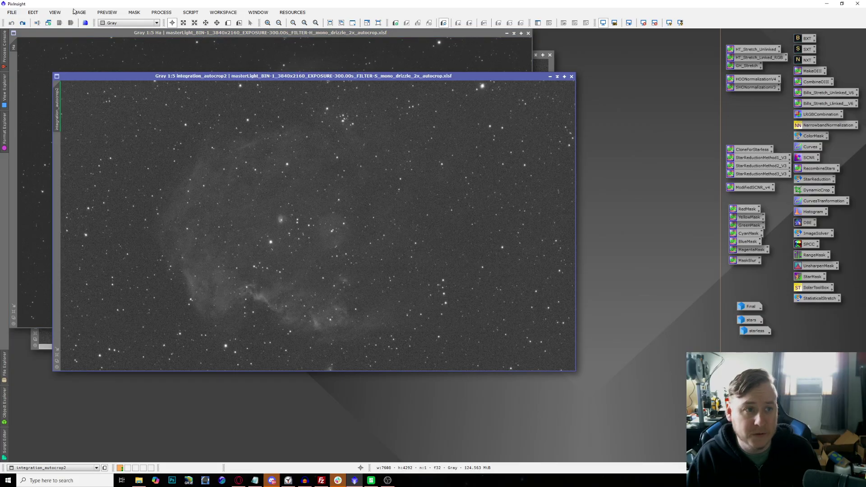
click(22, 23)
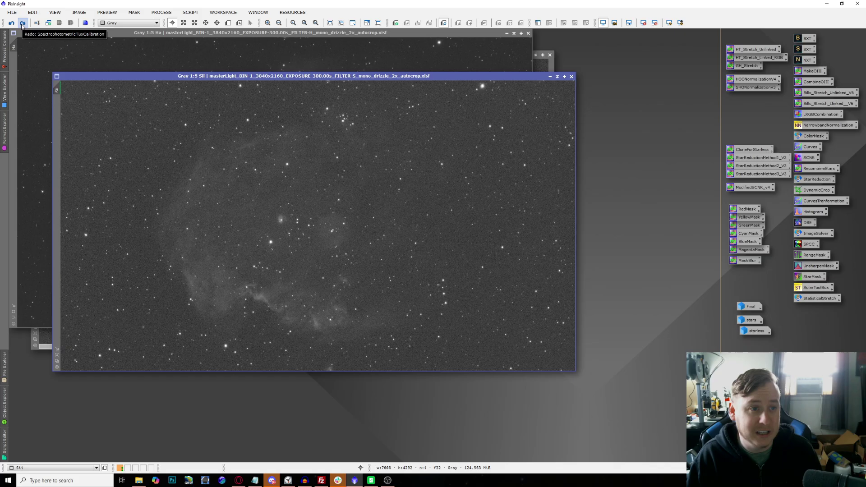
click(22, 23)
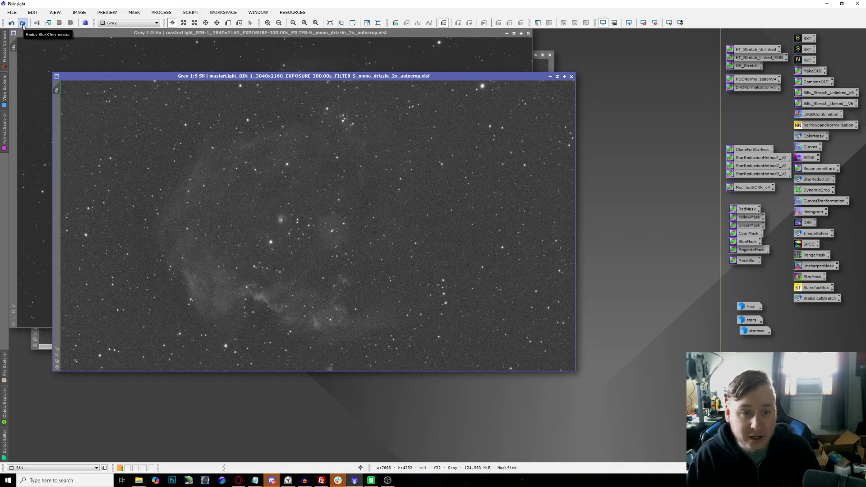
click(23, 25)
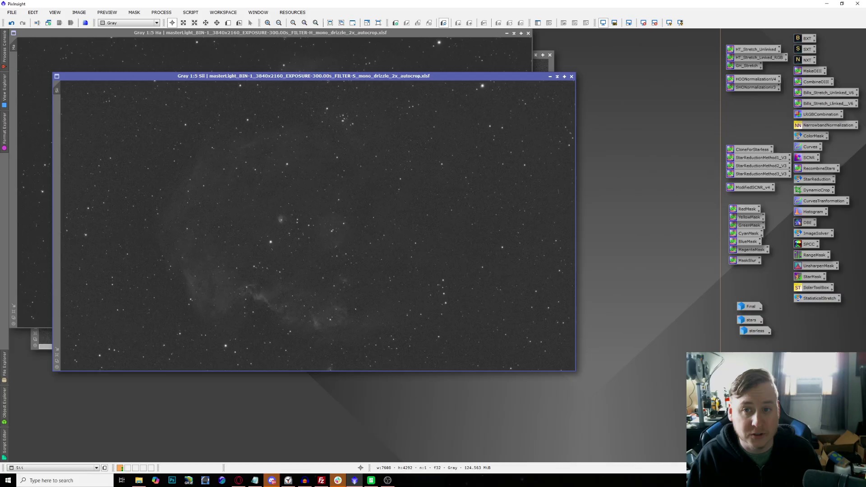
Redo the O-filter image's history from the Oiii renaming through the stretch, reset its screen stretch and inspect the nebula.
click(541, 67)
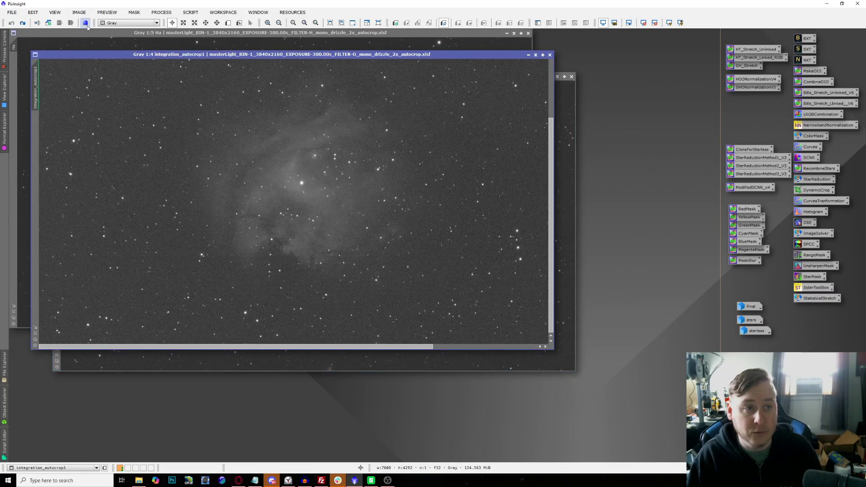
click(22, 24)
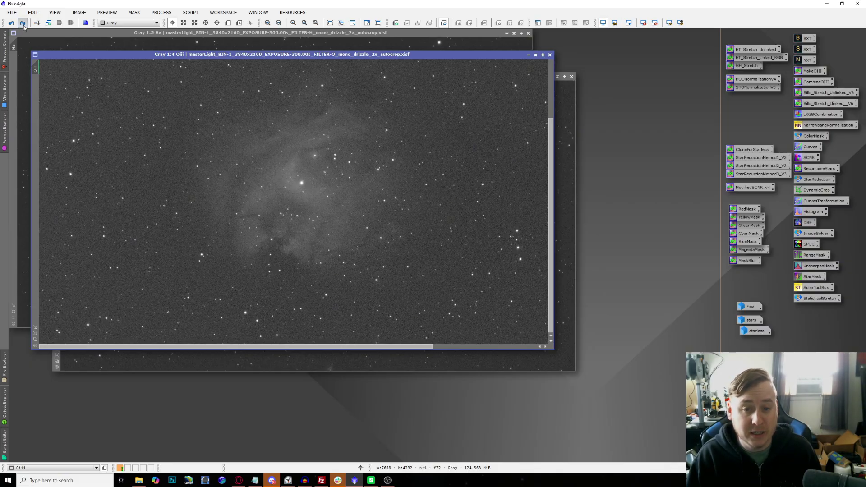
click(23, 25)
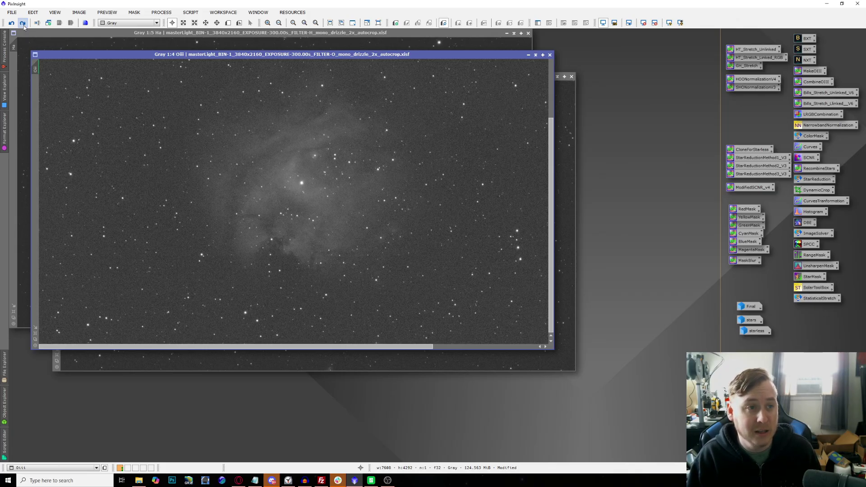
click(23, 23)
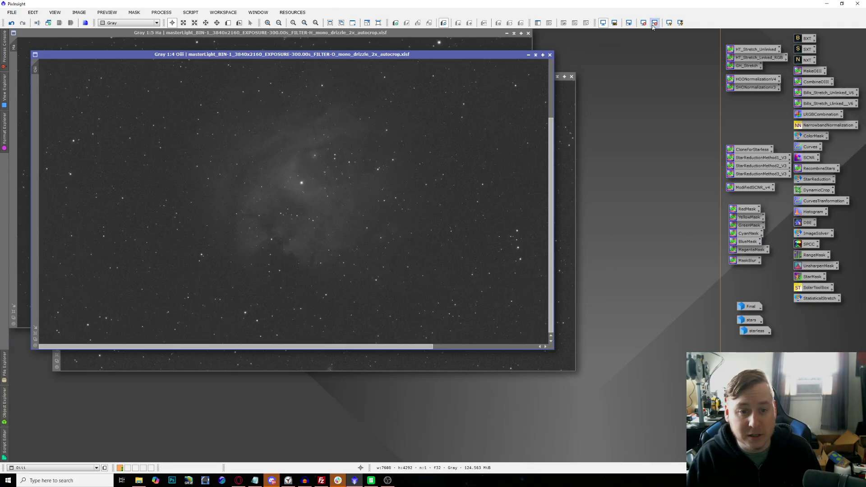
scroll(345, 209, up, 2)
scroll(343, 210, down, 3)
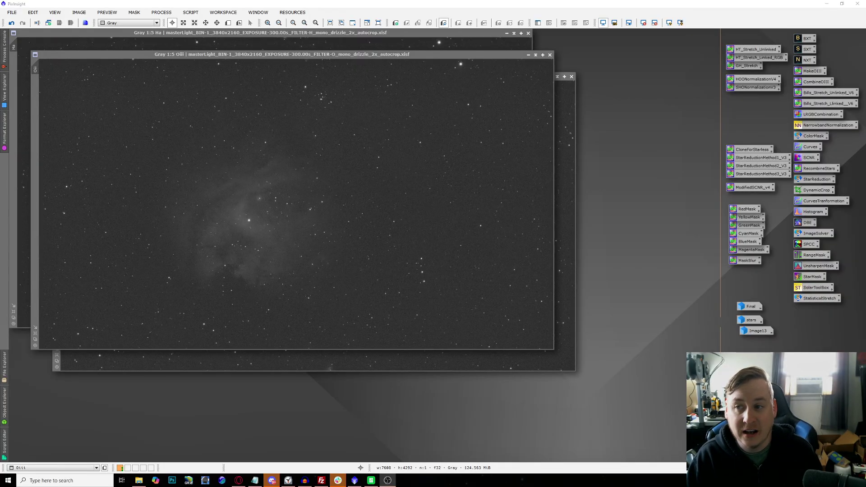
Restore the combined RGB image Image13, redo its colour normalization from green to blue and gold, and inspect the background and stars.
double_click(758, 332)
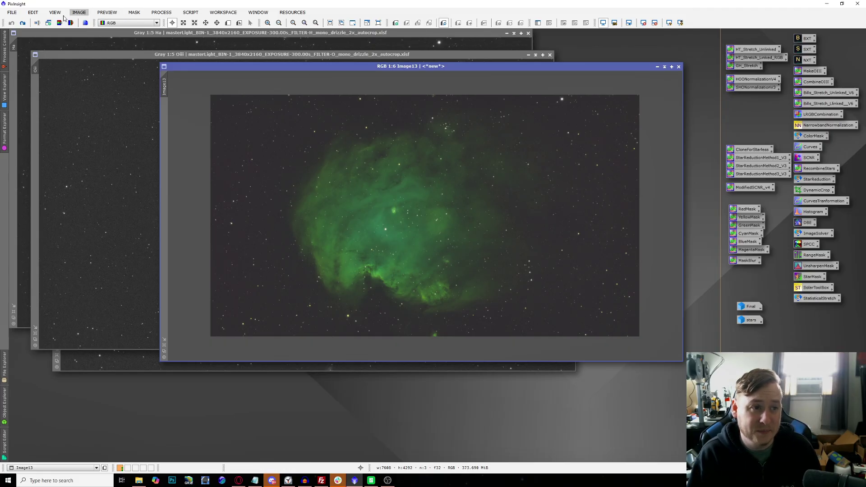
click(23, 24)
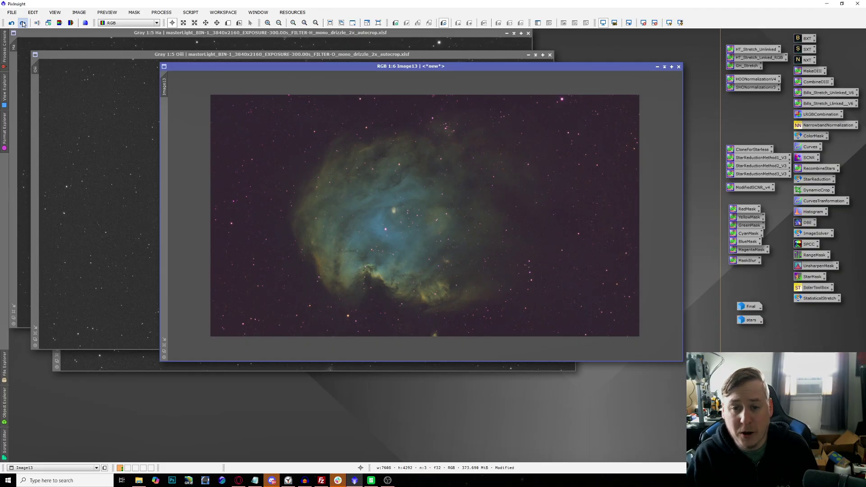
scroll(289, 186, up, 3)
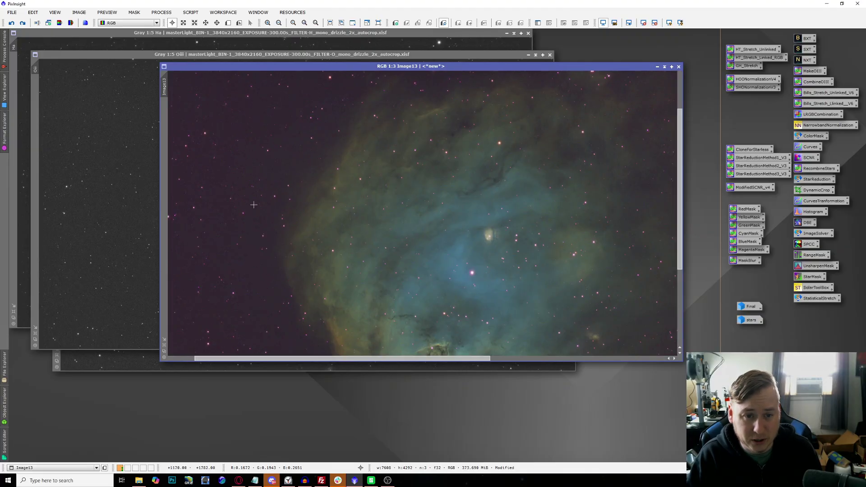
scroll(254, 205, down, 3)
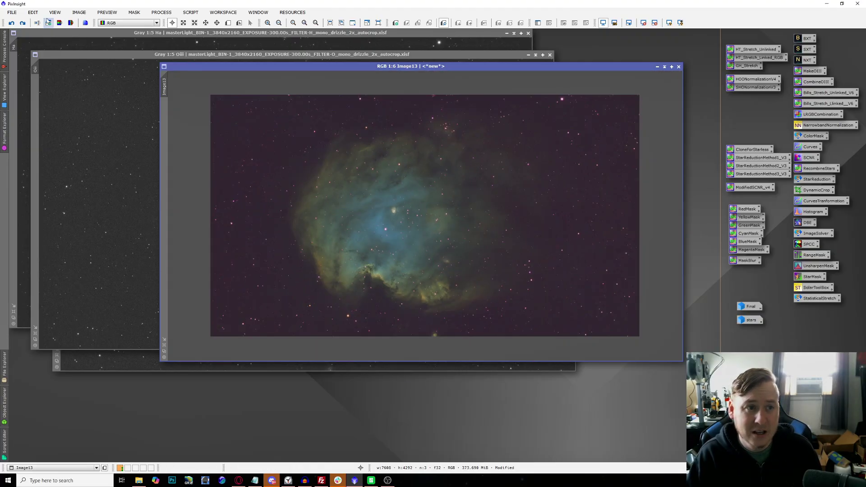
Redo the inversion of Image13, the green removal, the inversion back and the StarXTerminator star removal.
click(22, 23)
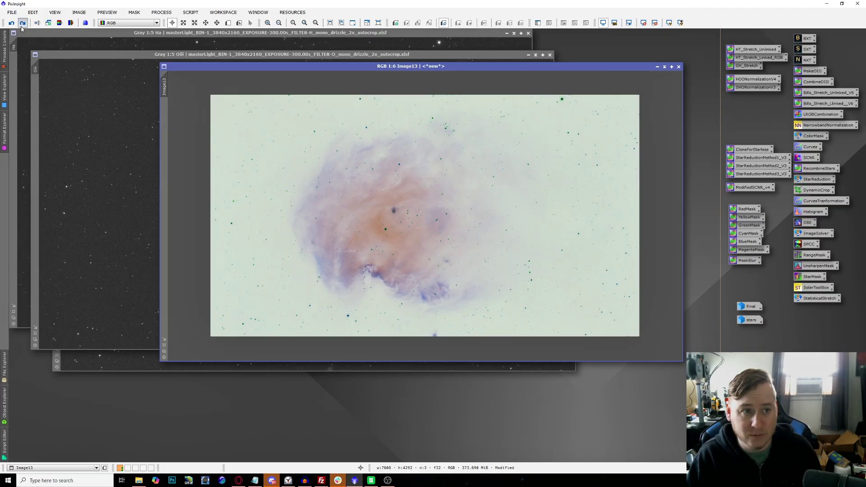
click(21, 27)
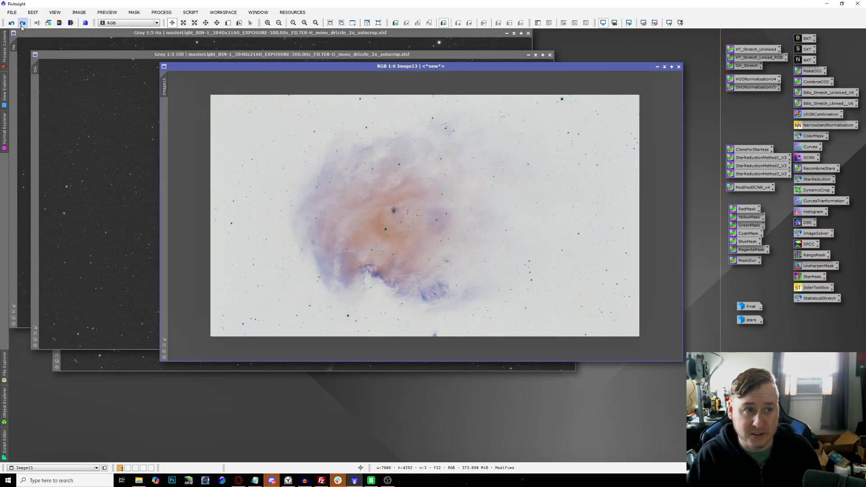
click(21, 27)
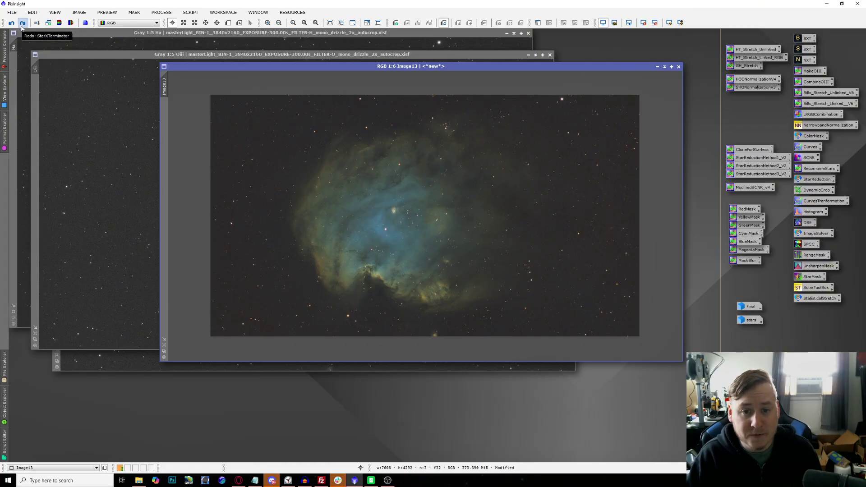
click(21, 27)
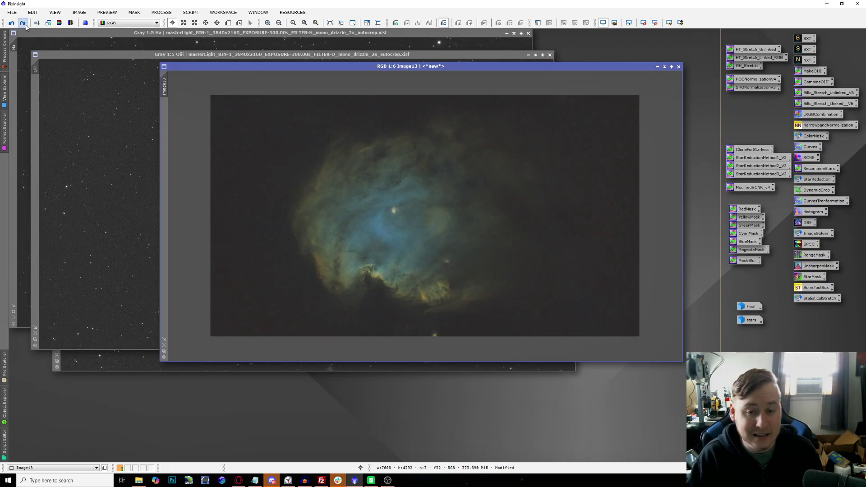
Redo the next two detail edits on the starless image, comparing before and after around the nebula's core and dark ridge.
click(26, 25)
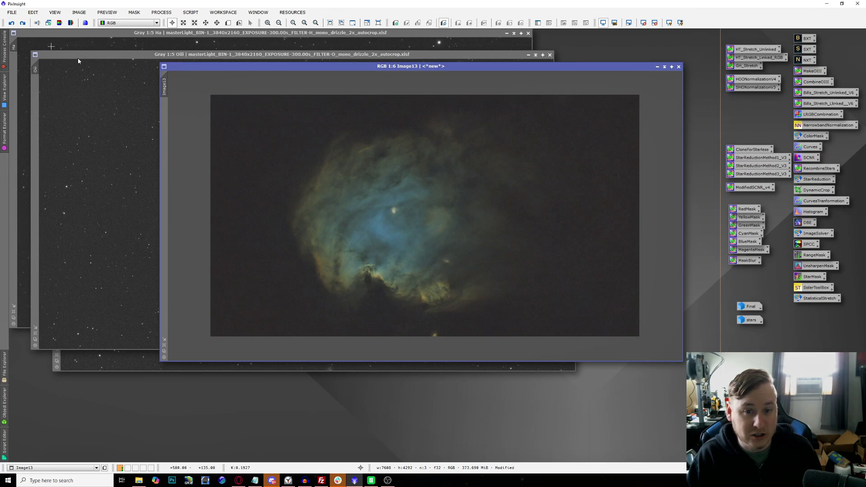
scroll(383, 258, up, 4)
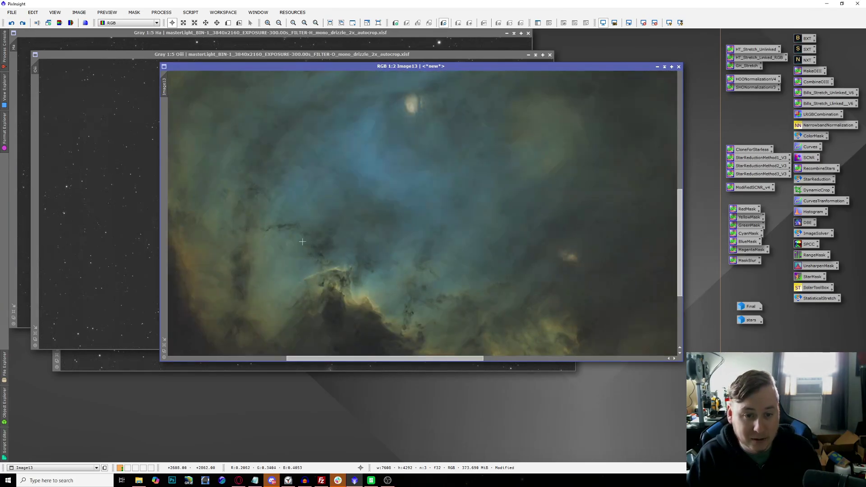
click(23, 22)
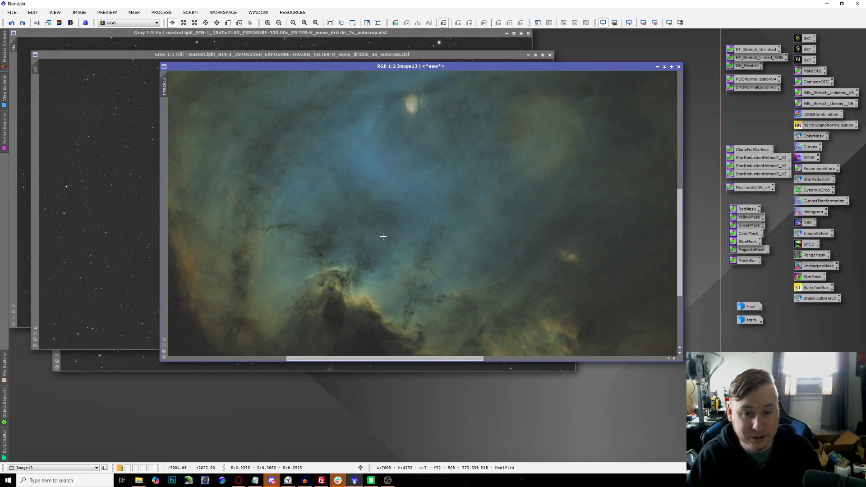
click(11, 23)
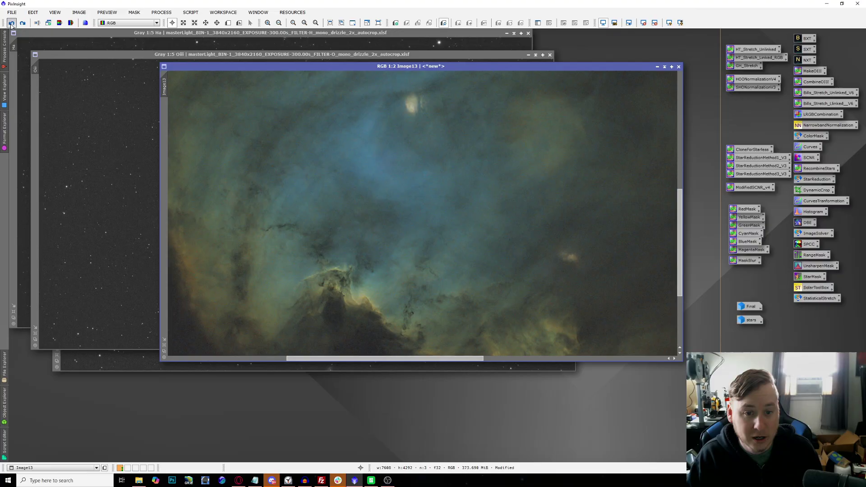
click(23, 23)
scroll(418, 178, up, 1)
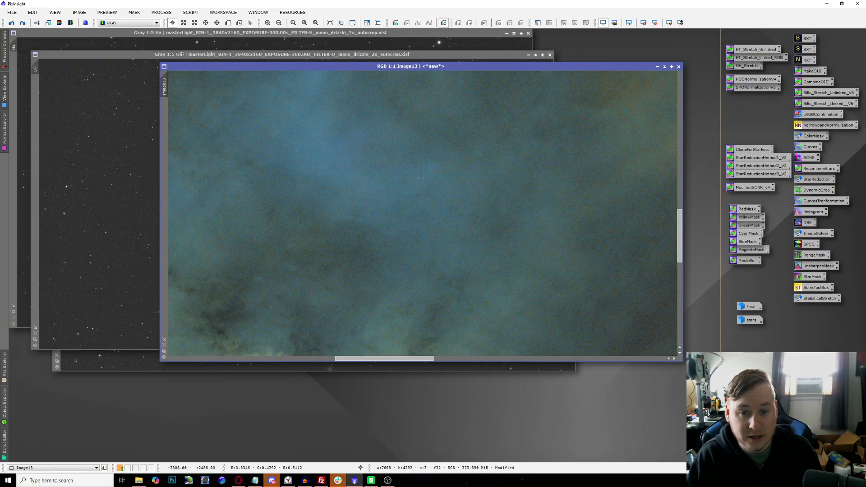
scroll(412, 131, down, 4)
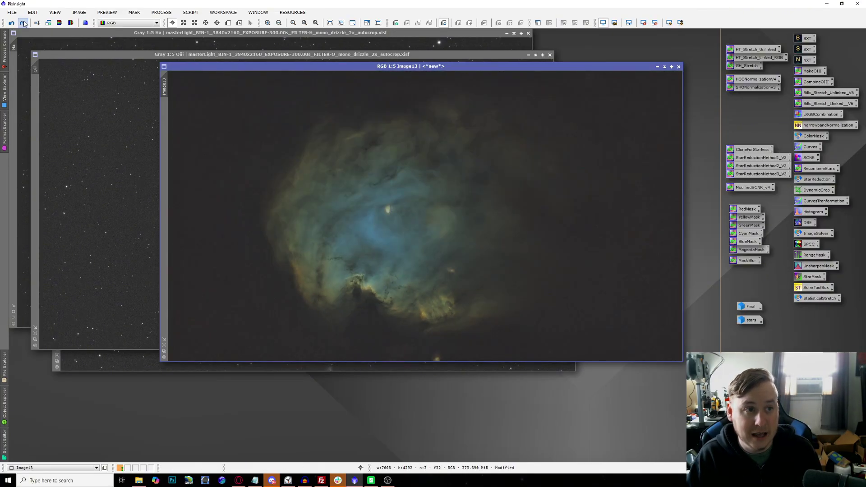
Redo the following edit on the starless image and inspect its effect on the nebula's bright lower ridge.
click(24, 23)
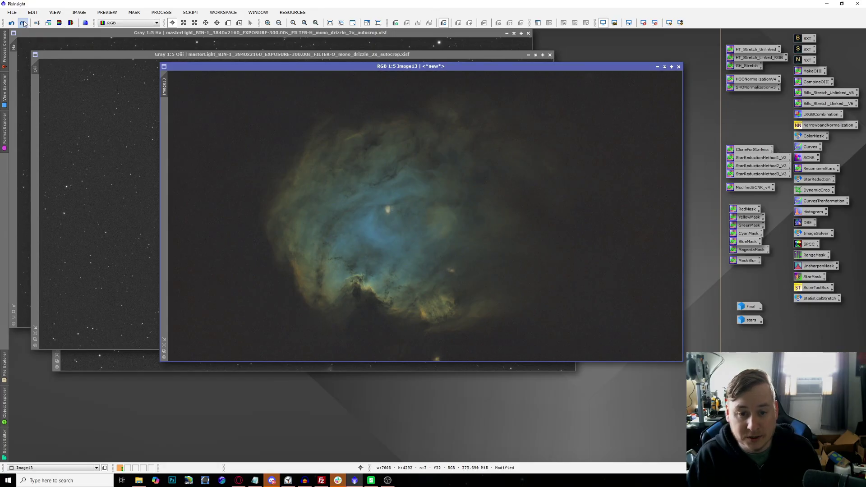
scroll(416, 273, up, 3)
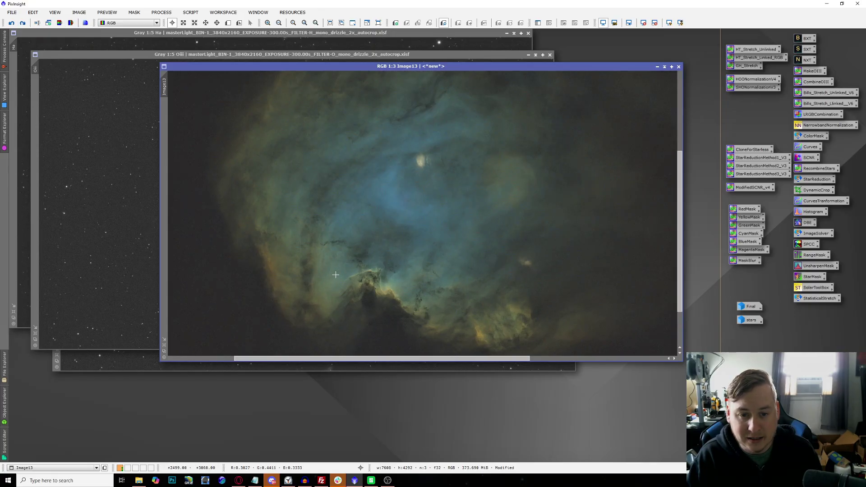
click(17, 23)
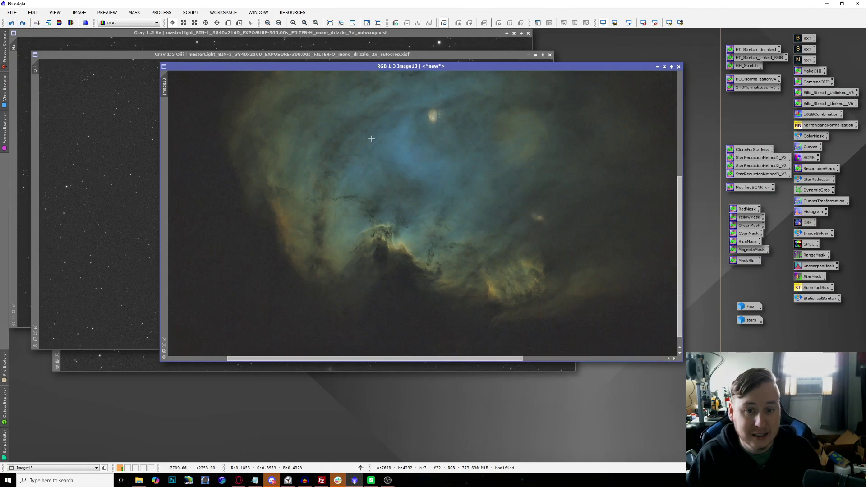
scroll(261, 131, down, 2)
scroll(261, 131, down, 1)
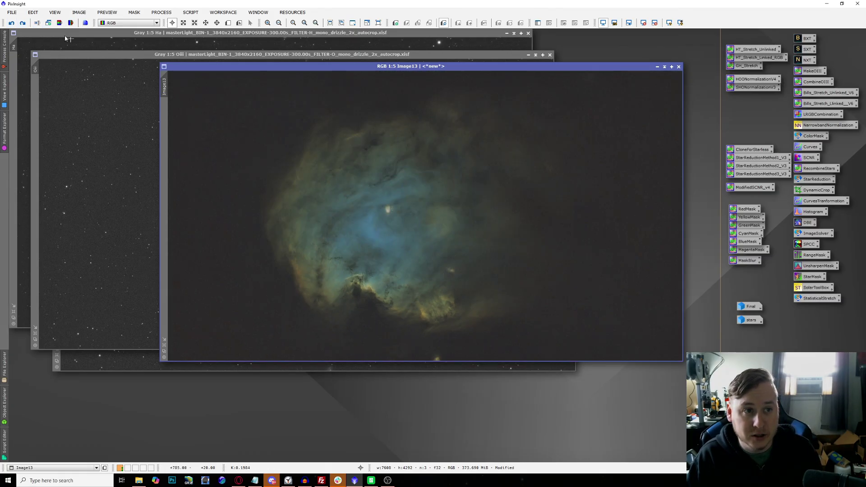
Redo the starless image's colour adjustments through HistogramTransformation and inspect the nebula's core, ridge and darkened background.
click(23, 23)
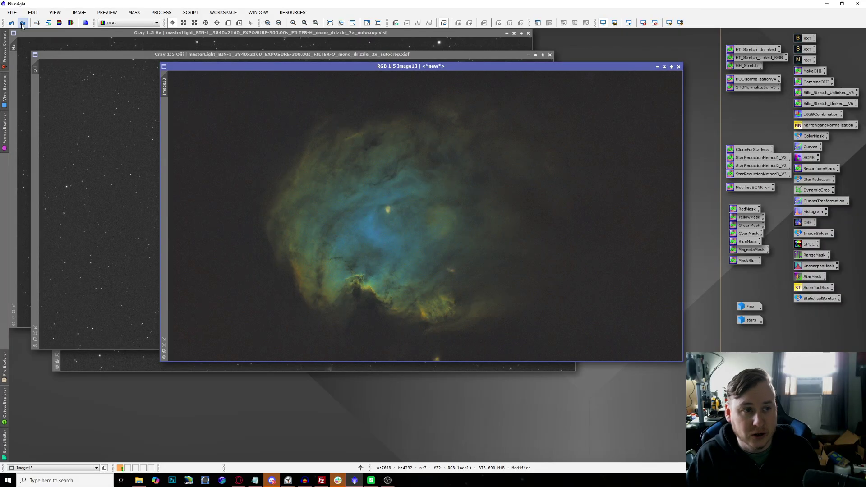
click(22, 24)
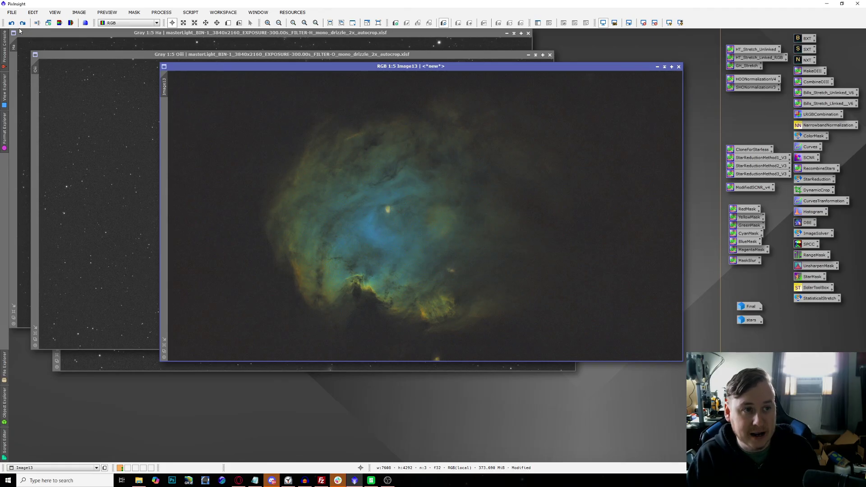
click(22, 23)
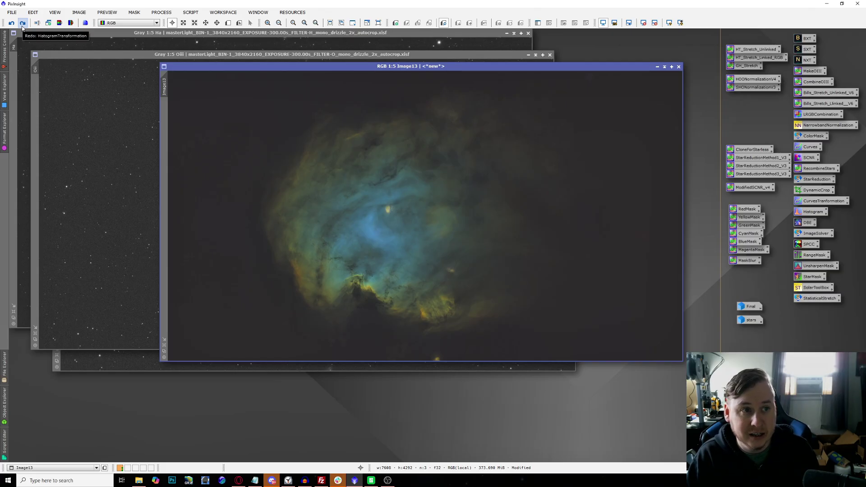
click(22, 24)
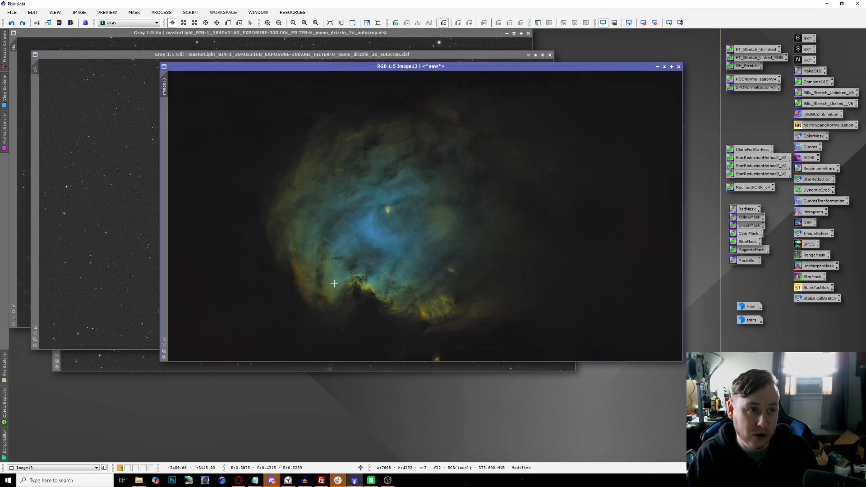
scroll(335, 285, up, 2)
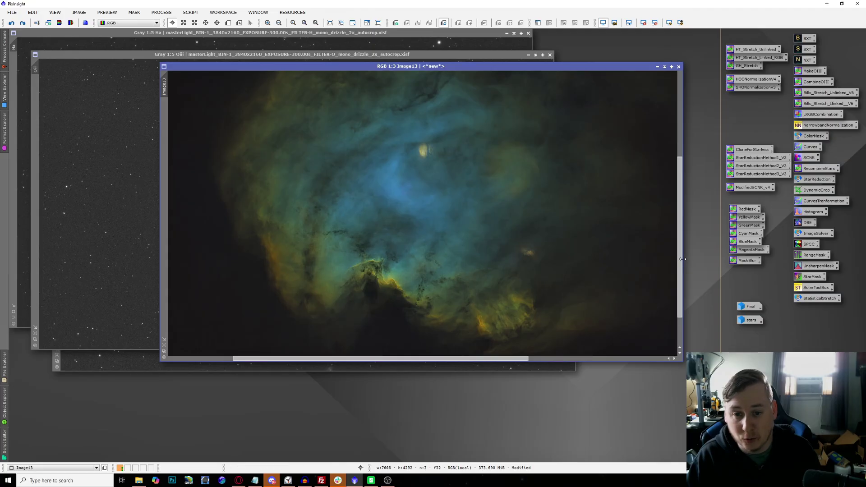
drag(683, 259, 681, 240)
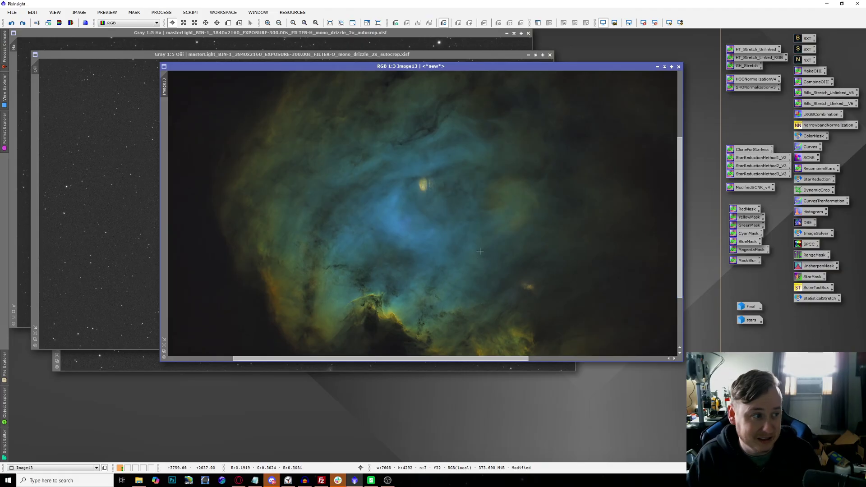
scroll(480, 252, down, 1)
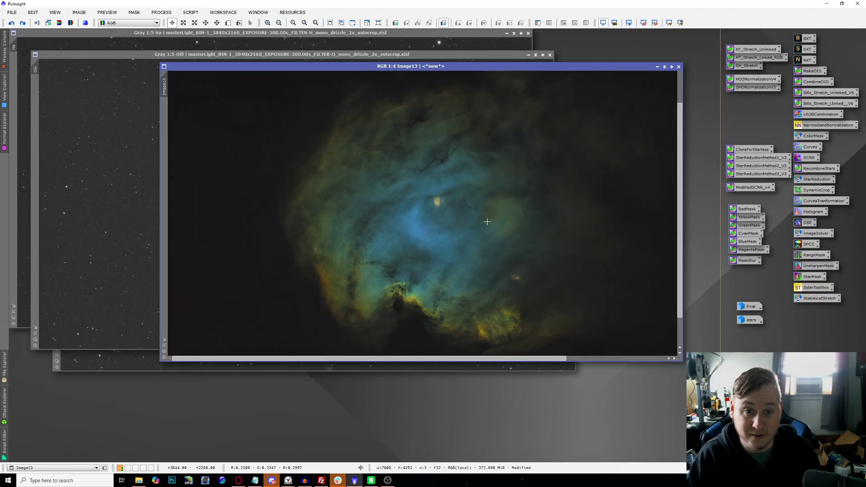
scroll(488, 221, down, 2)
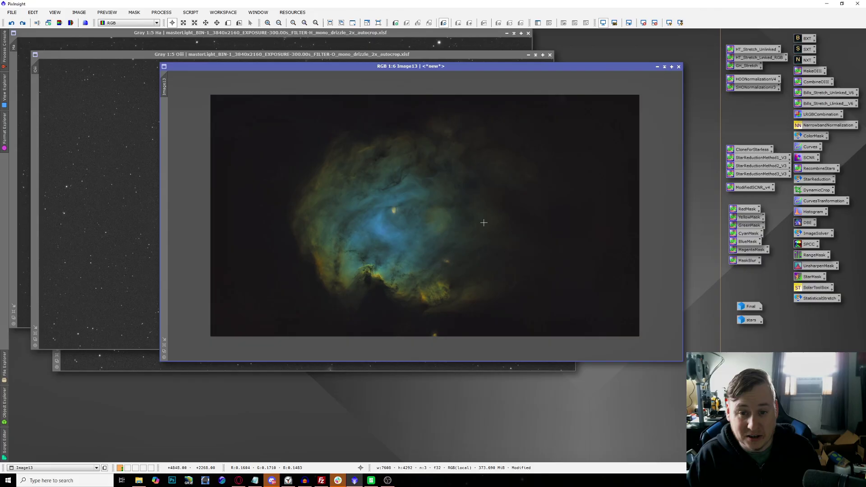
Redo the remaining colour and contrast edit on Image13, comparing before and after, and redo the image's renaming to starless.
click(23, 23)
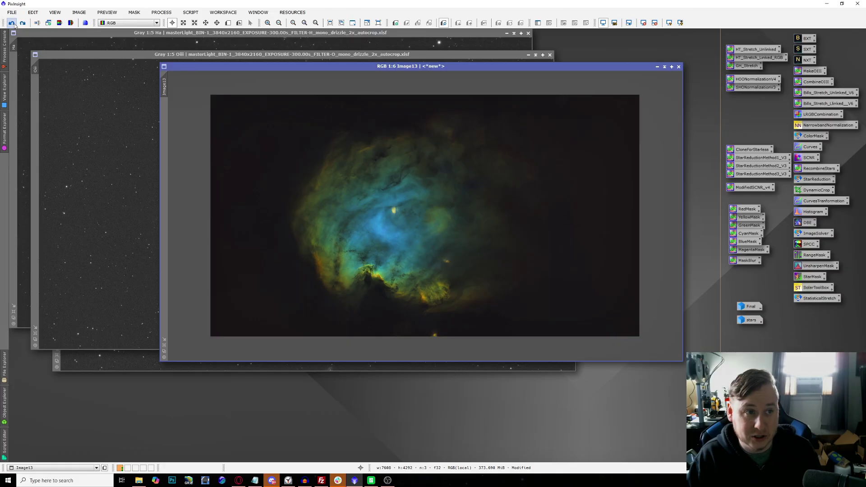
click(12, 23)
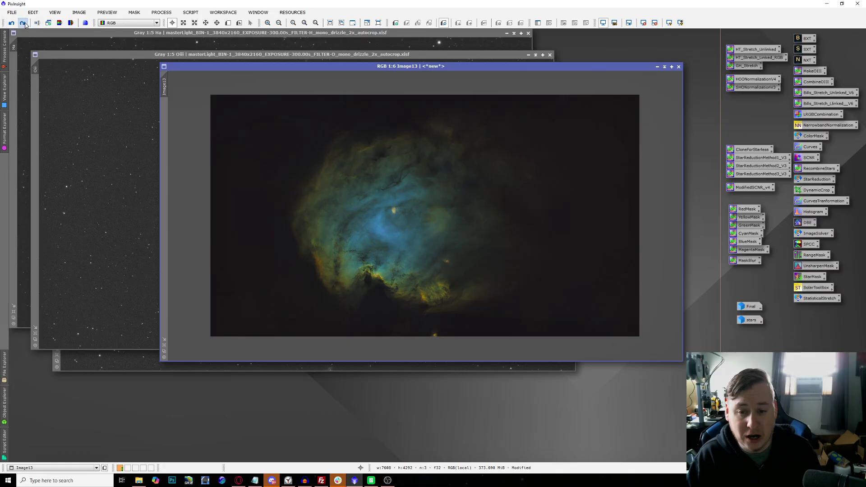
click(25, 24)
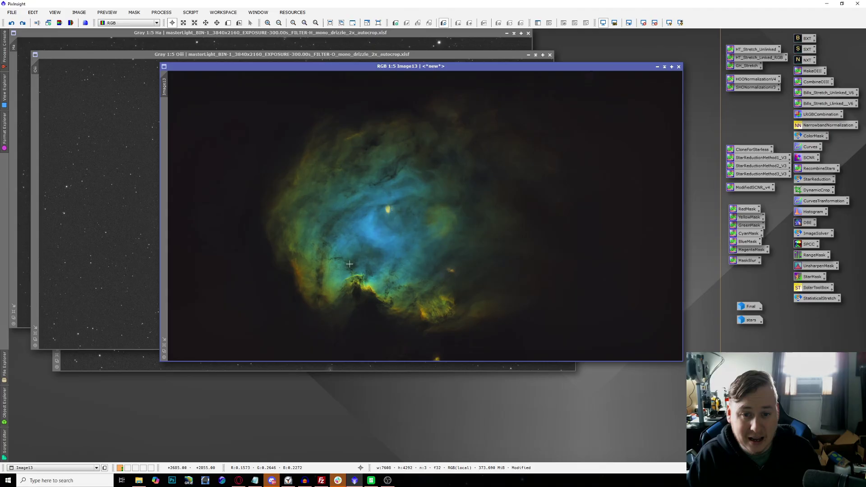
scroll(350, 265, up, 1)
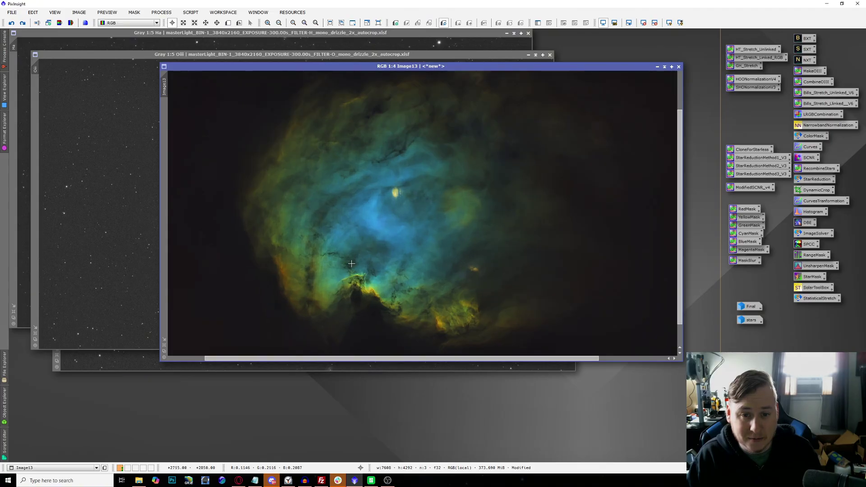
click(24, 23)
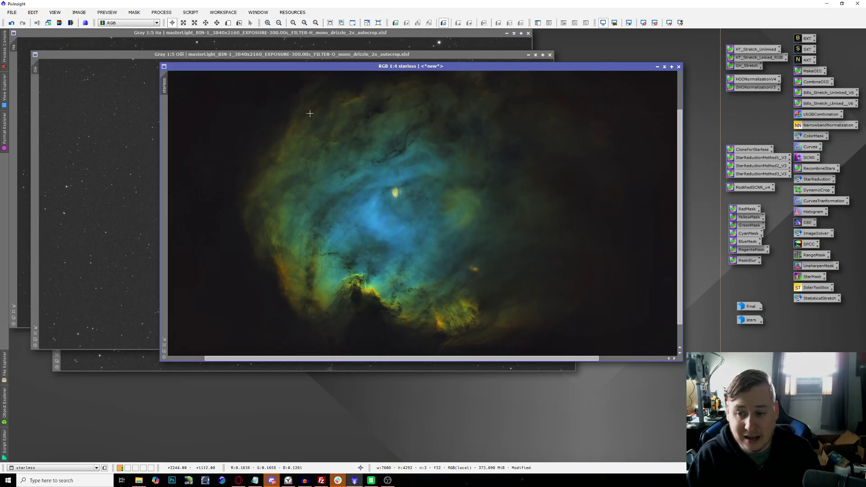
Restore the minimized stars image, examine its star colours around the central cluster, and minimize it again.
double_click(751, 320)
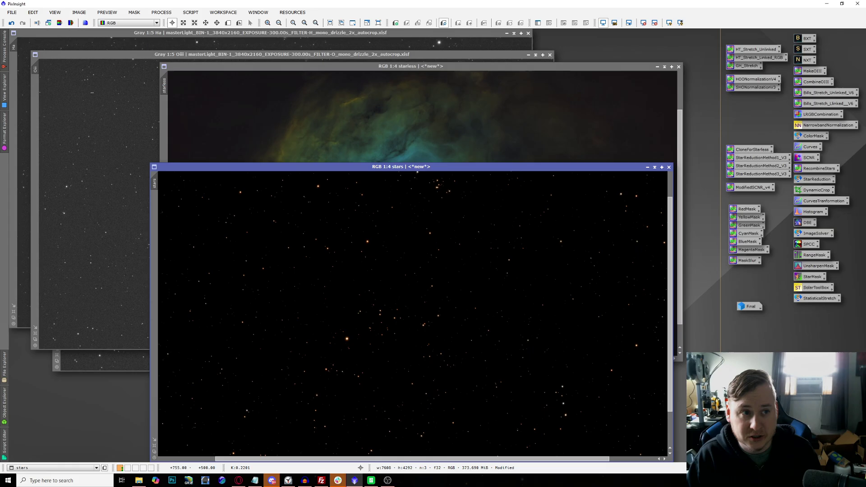
scroll(372, 316, up, 1)
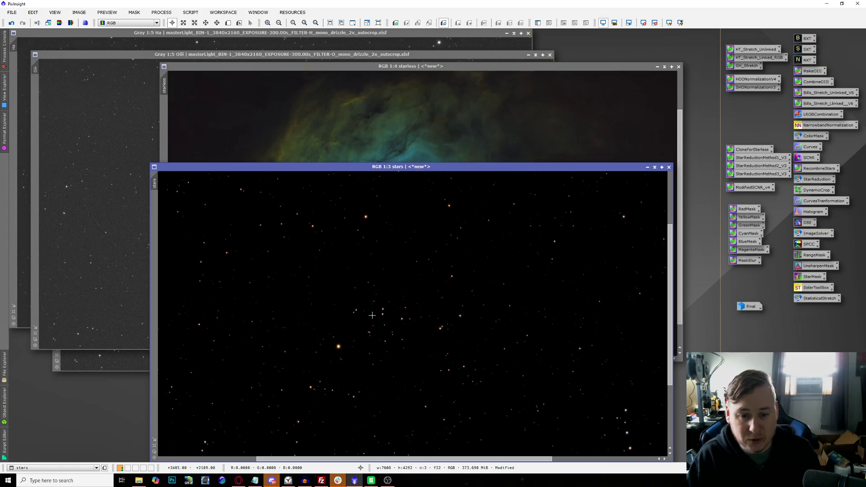
scroll(372, 315, down, 1)
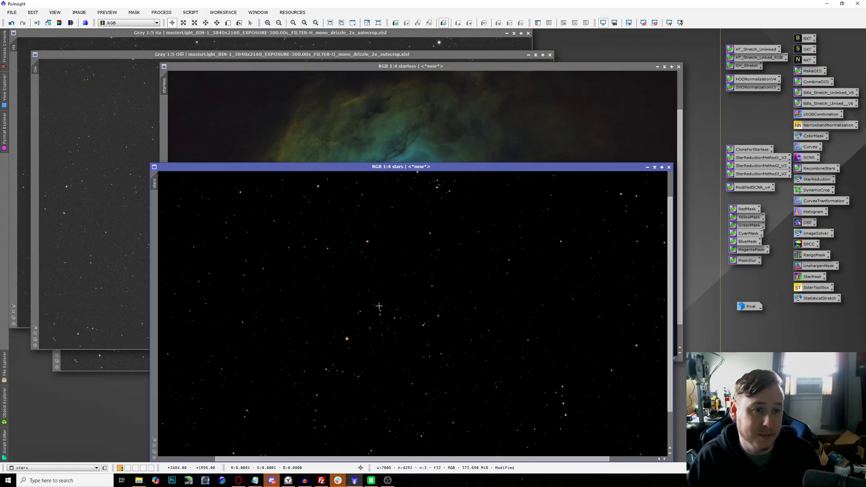
scroll(388, 300, down, 1)
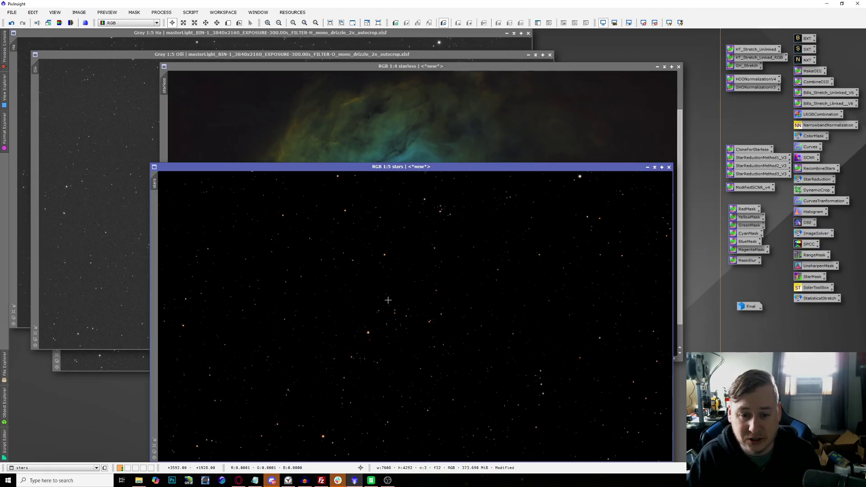
click(649, 168)
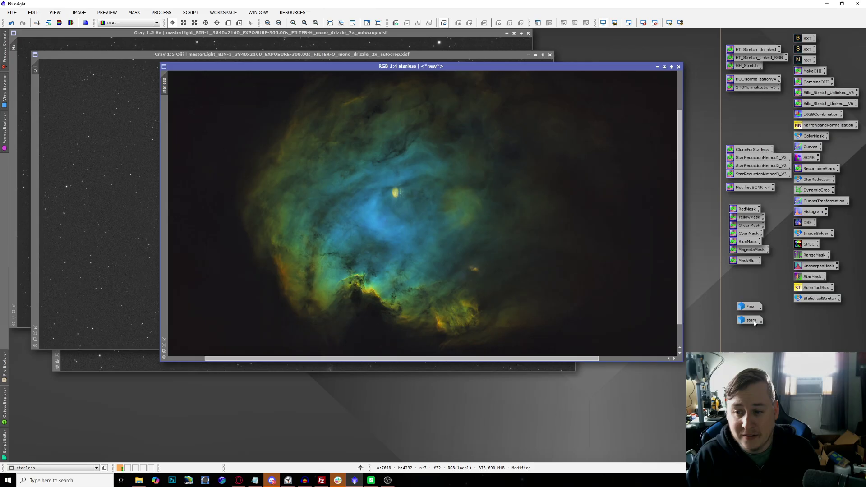
Restore the minimized Final image, maximize it and examine the nebula's core and lower ridge with the stars recombined.
double_click(750, 306)
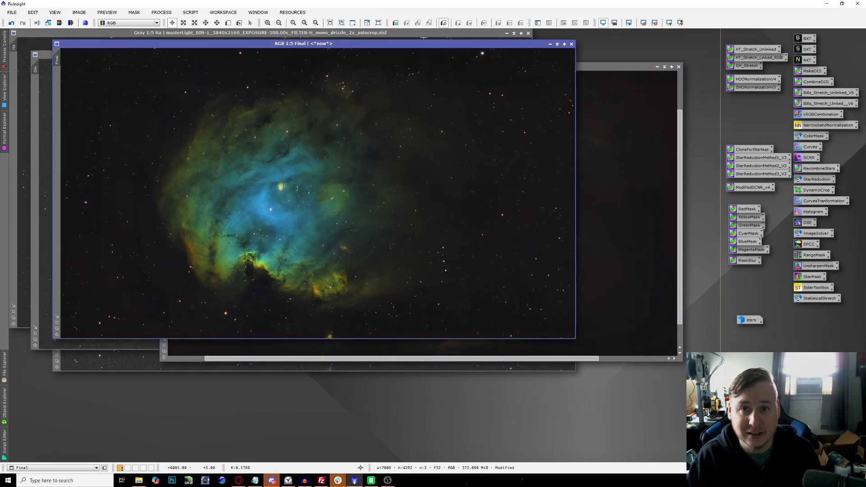
key(ctrl+m)
scroll(467, 199, up, 1)
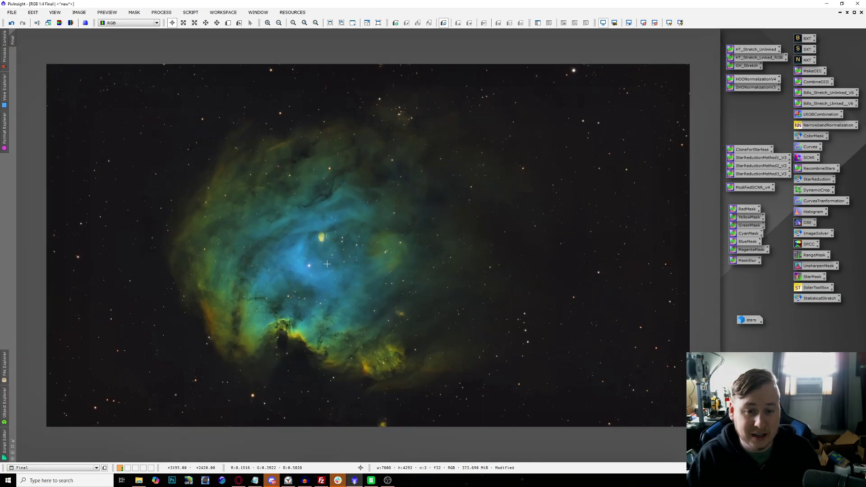
scroll(328, 261, up, 1)
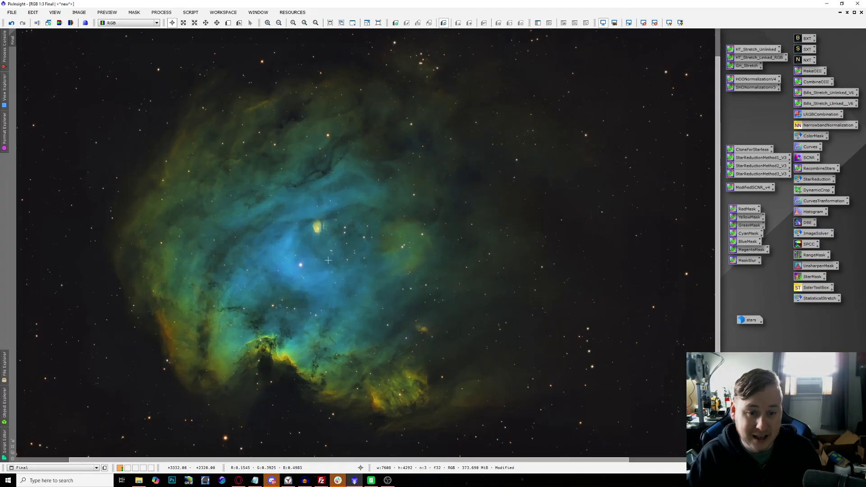